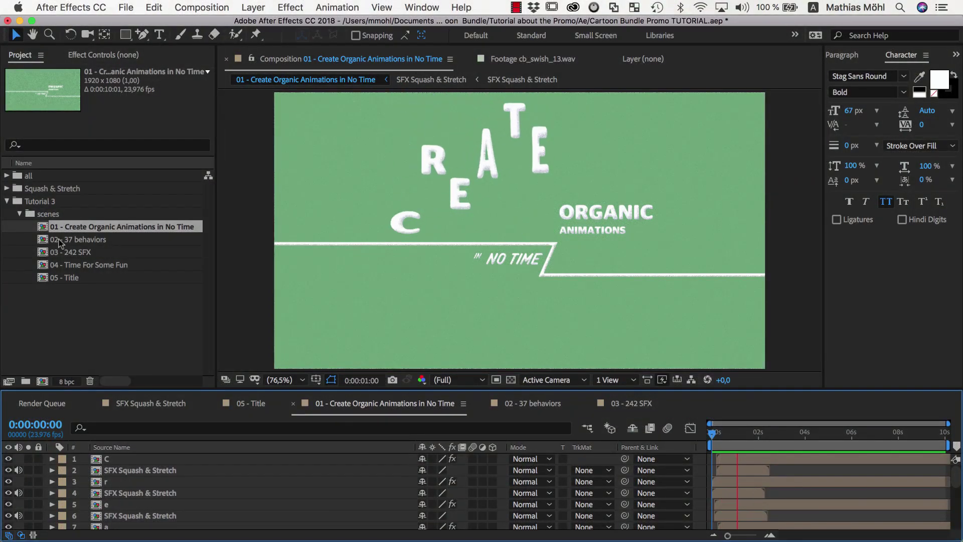
# Preview scene comps 02 through 05, then narrow After Effects to reveal Premiere behind it
pyautogui.click(59, 243)
pyautogui.click(62, 252)
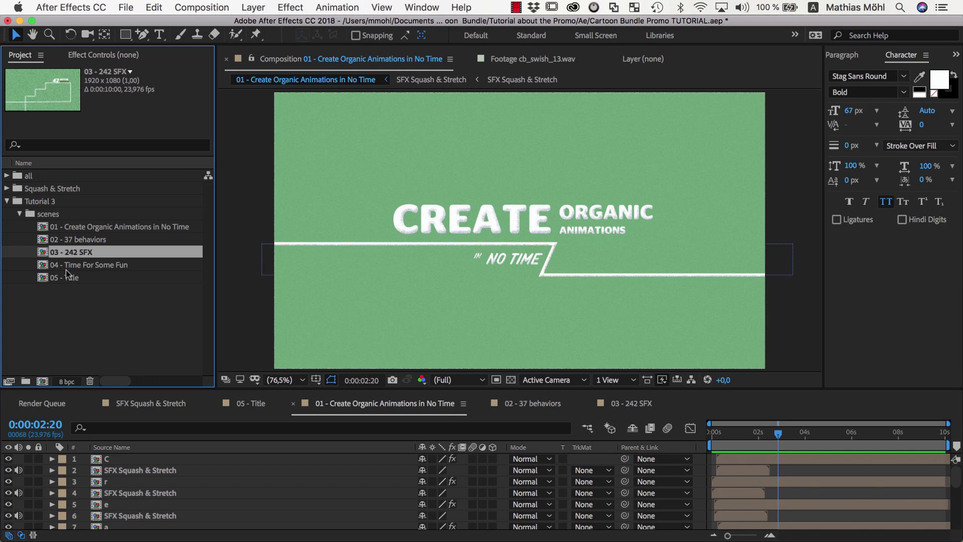
pyautogui.click(67, 265)
pyautogui.click(66, 277)
pyautogui.moveTo(22, 26); pyautogui.dragTo(348, 26)
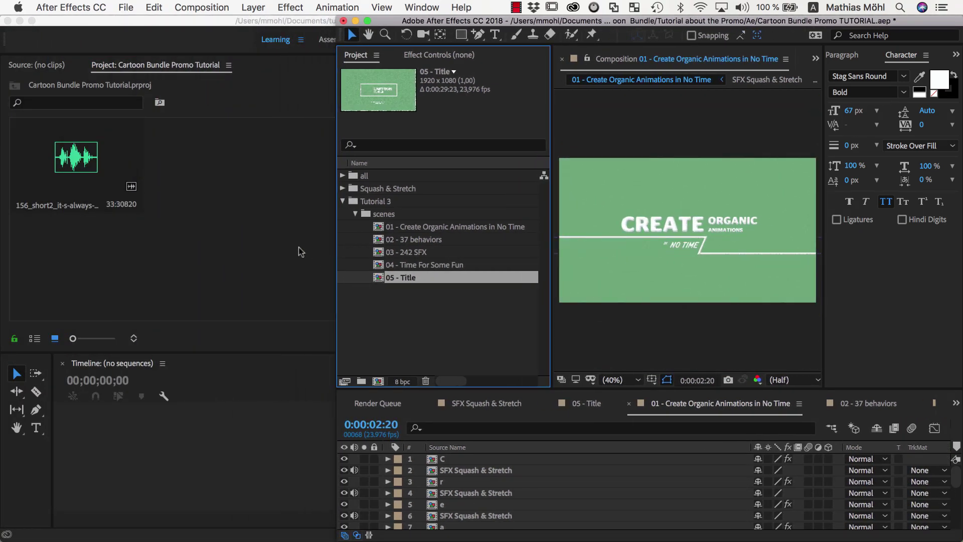
# Bring the Premiere project forward and select its single music clip
pyautogui.click(268, 237)
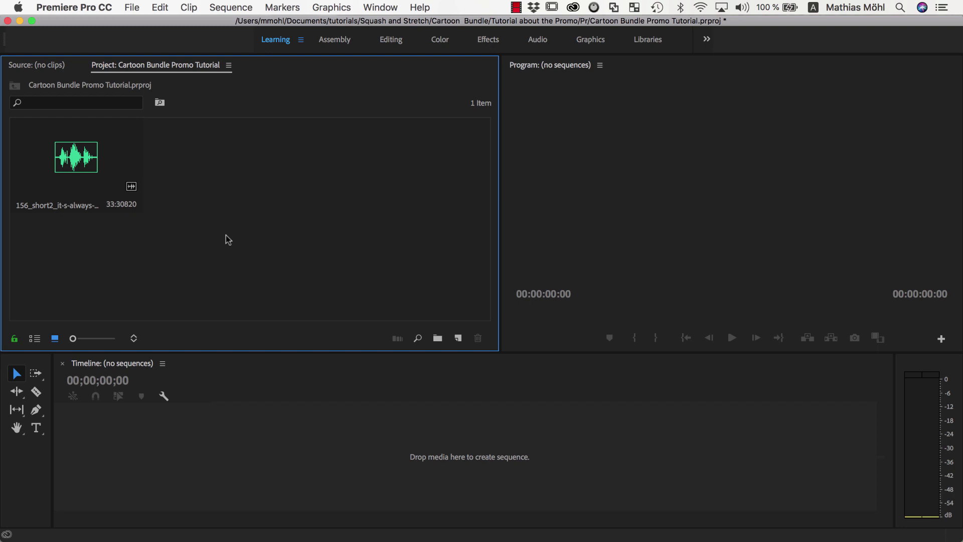
pyautogui.click(112, 176)
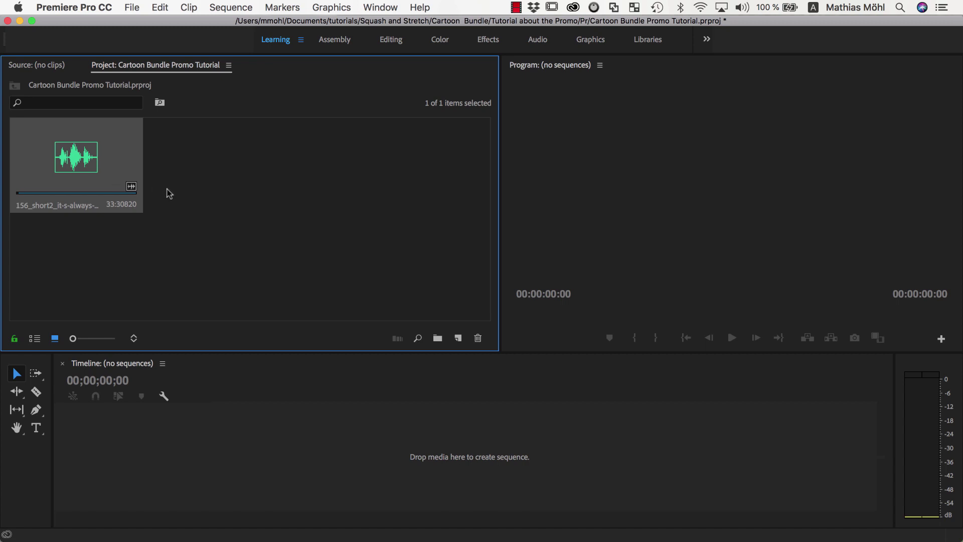
# Import After Effects scene comps 01–05 into the Premiere Project panel
pyautogui.press('super+Tab')
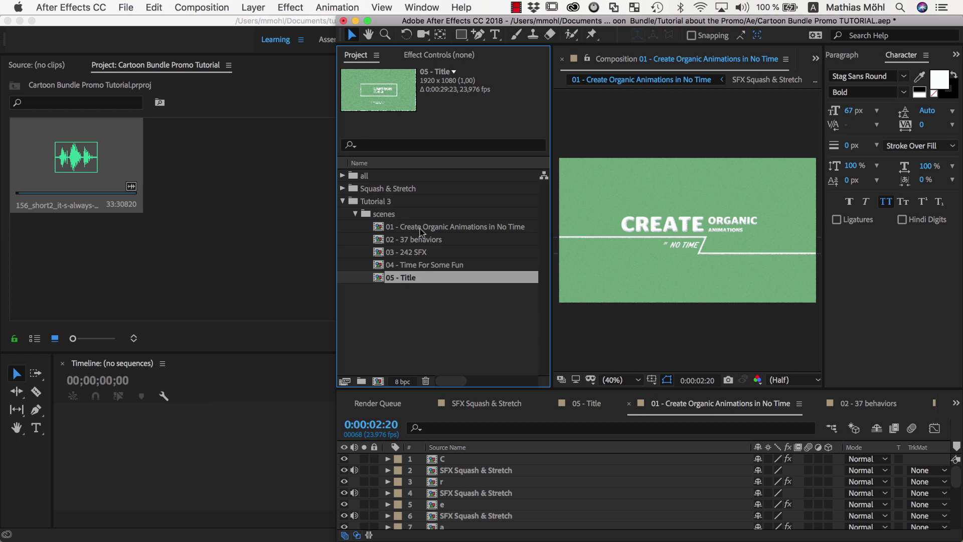
pyautogui.click(420, 229)
pyautogui.keyDown('shift'); pyautogui.click(403, 278); pyautogui.keyUp('shift')
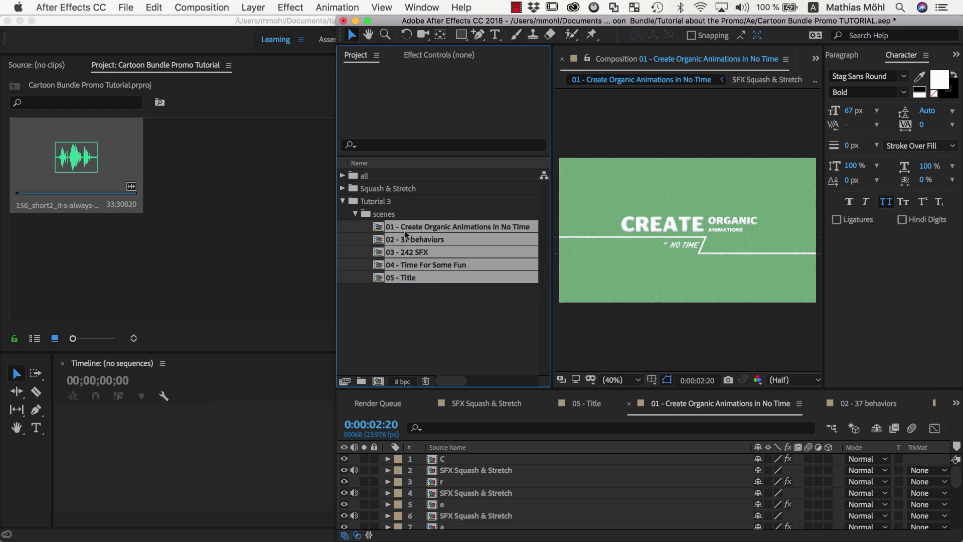
pyautogui.moveTo(405, 234); pyautogui.dragTo(268, 218)
# Build the sequence Cartoon Bundle Promo TUTORIAL from the five scene clips in order
pyautogui.click(218, 247)
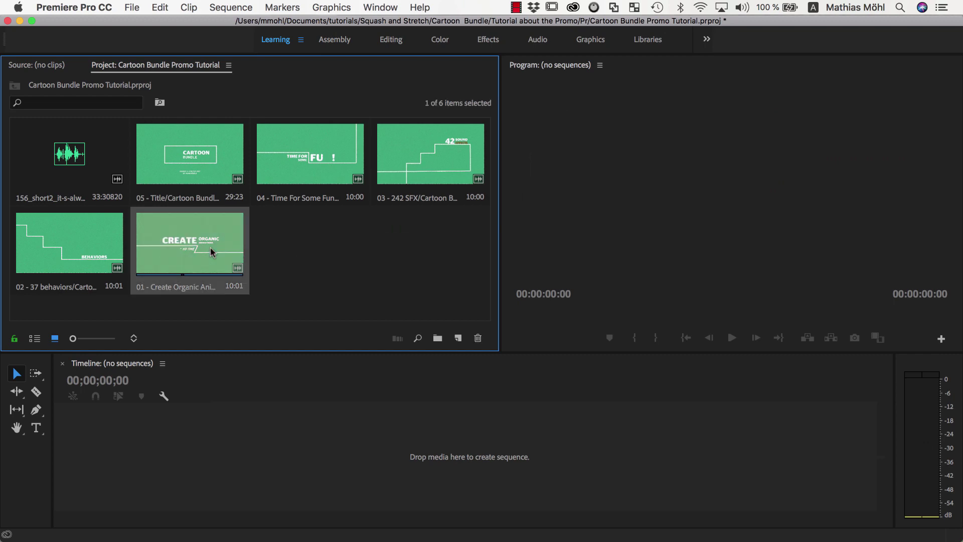
pyautogui.keyDown('super'); pyautogui.click(76, 253); pyautogui.keyUp('super')
pyautogui.keyDown('super'); pyautogui.click(409, 153); pyautogui.keyUp('super')
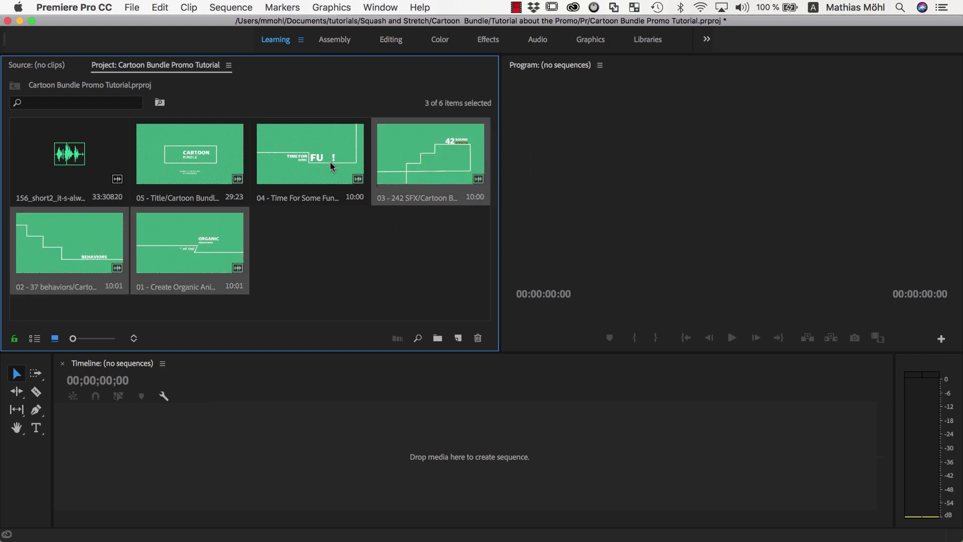
pyautogui.keyDown('super'); pyautogui.click(330, 166); pyautogui.keyUp('super')
pyautogui.keyDown('super'); pyautogui.click(234, 171); pyautogui.keyUp('super')
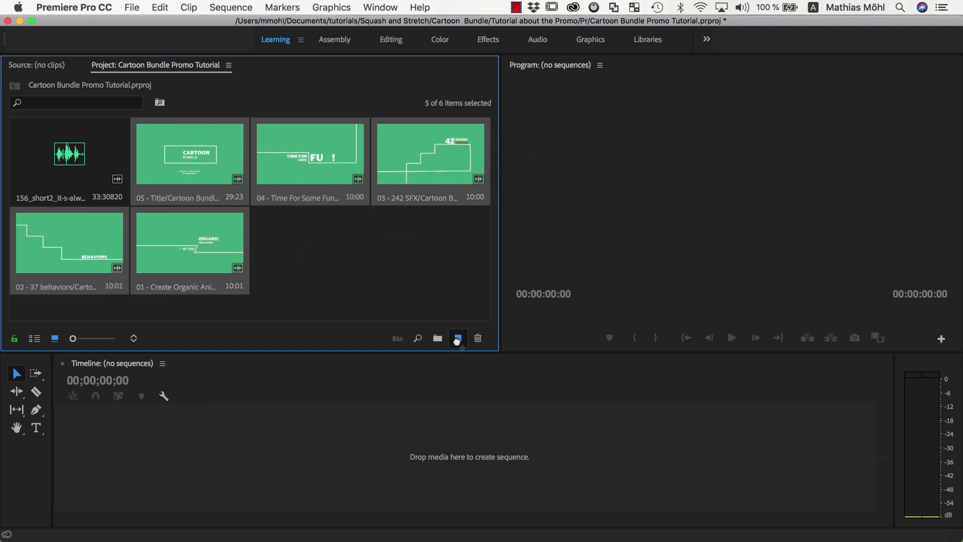
pyautogui.moveTo(457, 341); pyautogui.dragTo(458, 339)
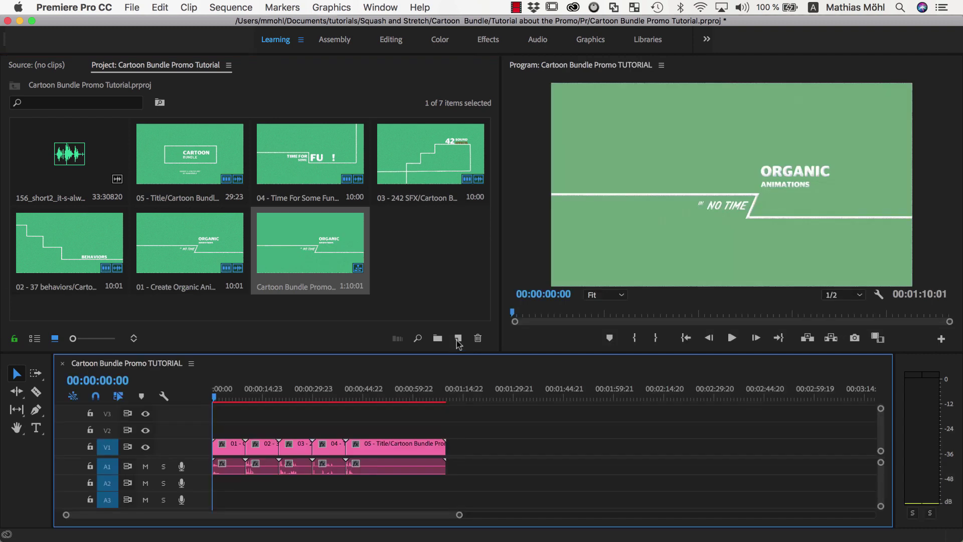
# Place the music clip on audio track A2 at the sequence start
pyautogui.click(49, 148)
pyautogui.moveTo(49, 148); pyautogui.dragTo(243, 475)
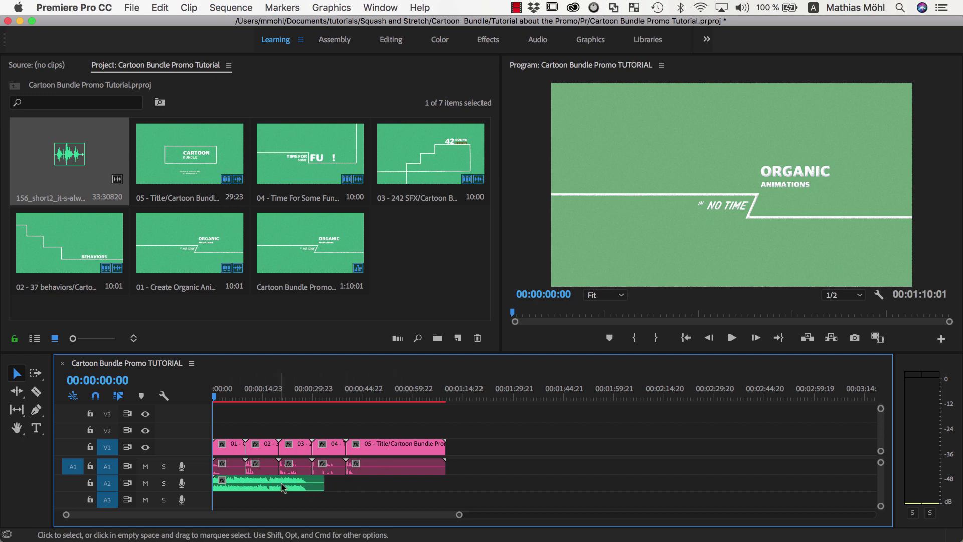
pyautogui.moveTo(459, 514); pyautogui.dragTo(377, 518)
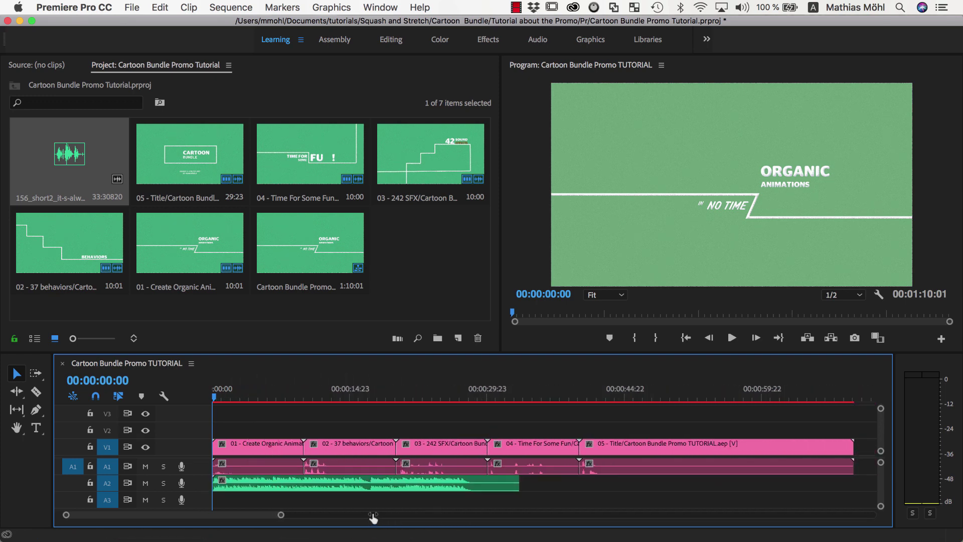
# Start 02 - 37 behaviors at 3:16, trim it to end at 7:00, and start 03 - 242 SFX at 7:00
pyautogui.press('space')
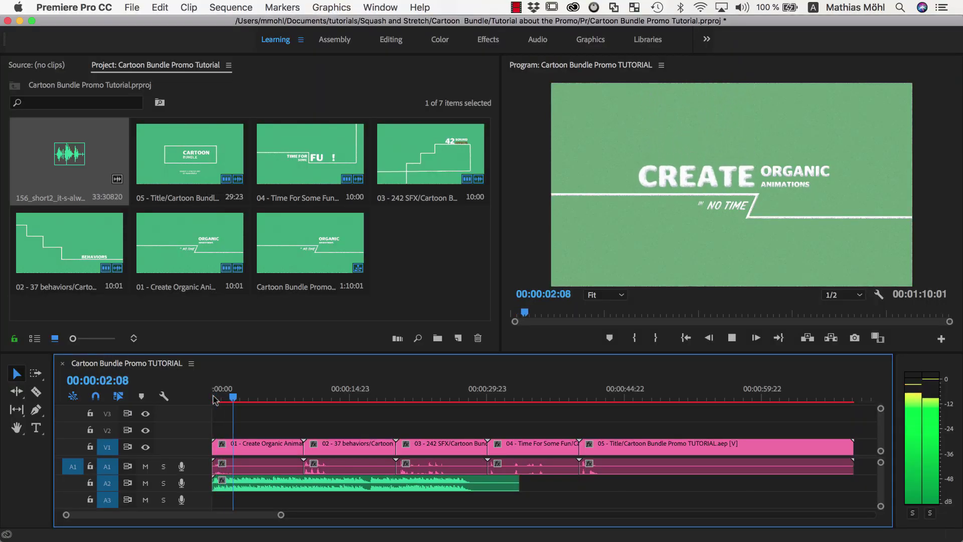
pyautogui.press('space')
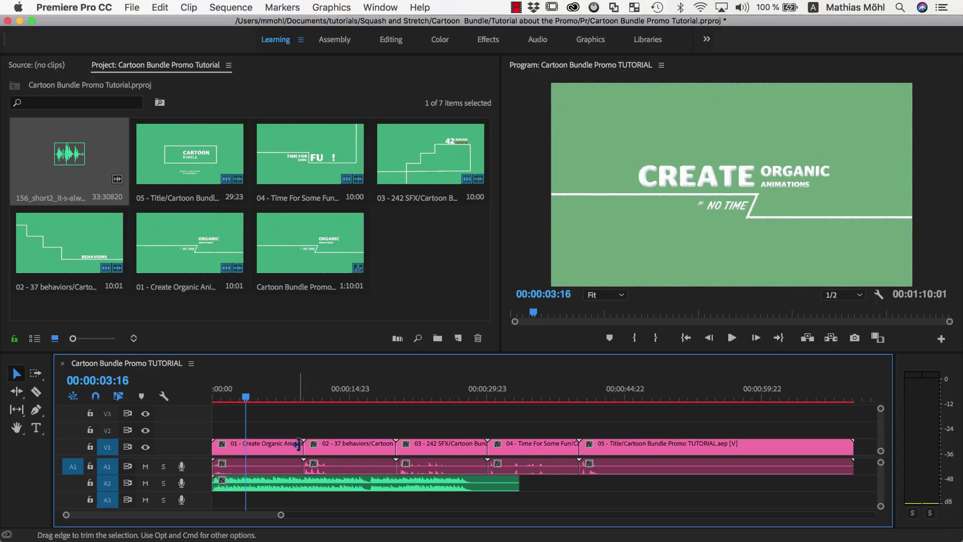
pyautogui.moveTo(323, 448); pyautogui.dragTo(275, 453)
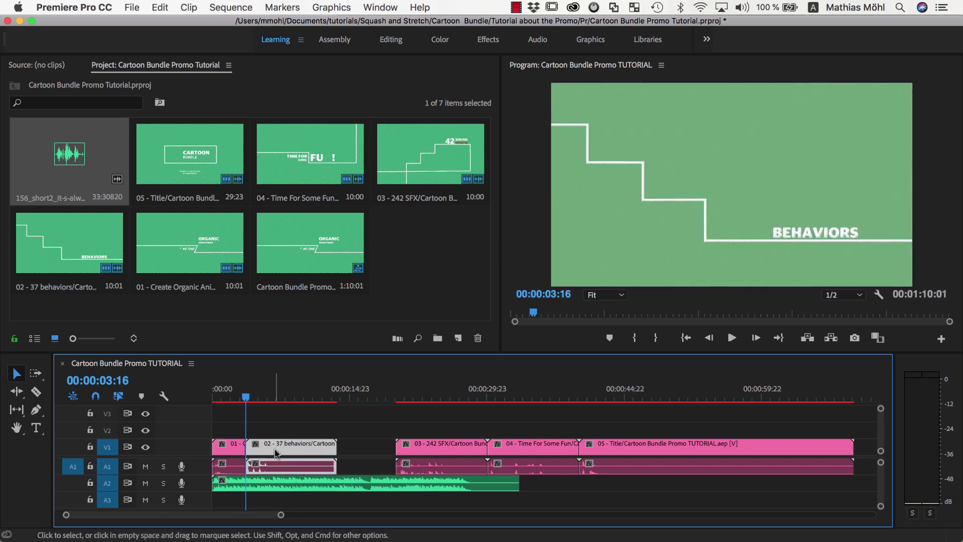
pyautogui.press('space')
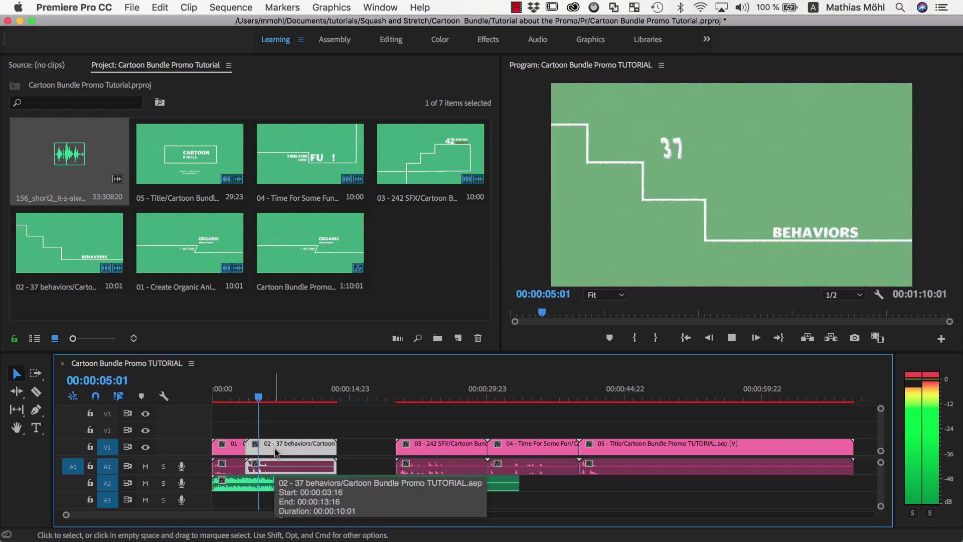
pyautogui.press('space')
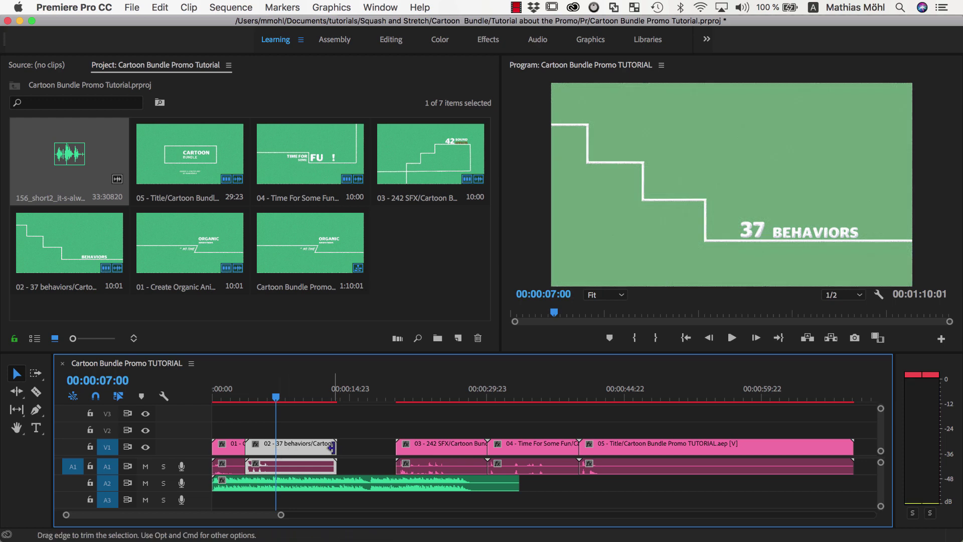
pyautogui.moveTo(332, 448); pyautogui.dragTo(275, 451)
pyautogui.moveTo(432, 451); pyautogui.dragTo(314, 453)
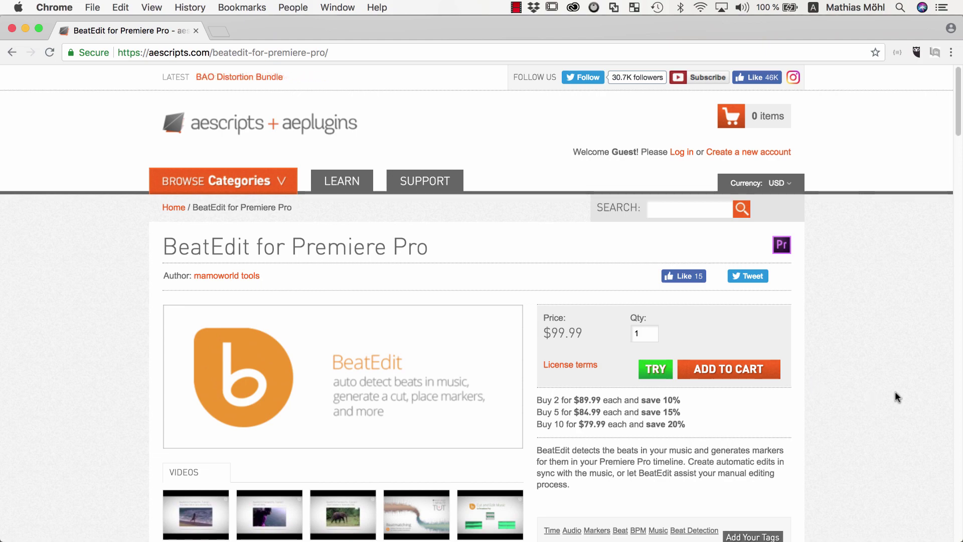
# Leave the BeatEdit page and return to Premiere to play the sequence
pyautogui.press('super+Tab')
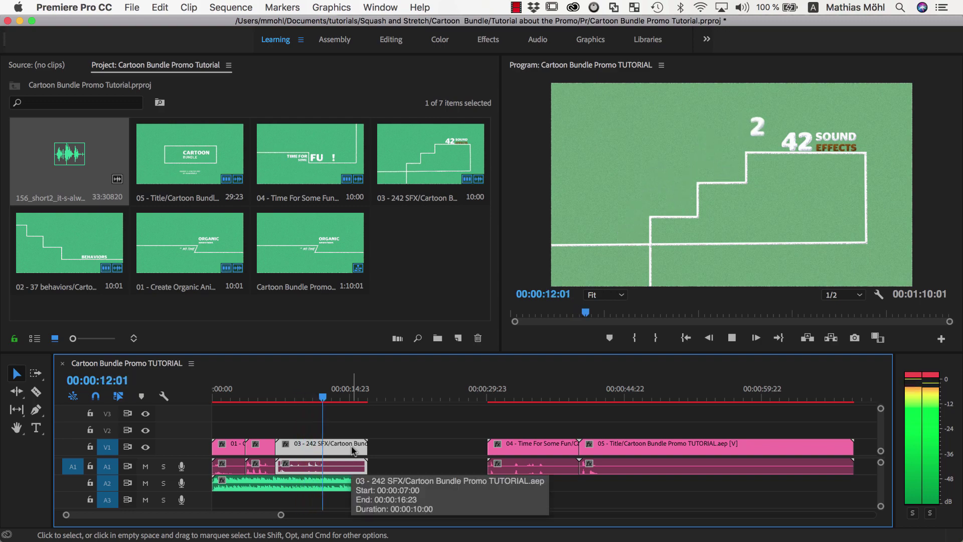
# Butt scenes 04 and 05 against the earlier scenes, 05 starting at 22:09, sequence ending at 33:14
pyautogui.moveTo(517, 448); pyautogui.dragTo(369, 451)
pyautogui.press('space')
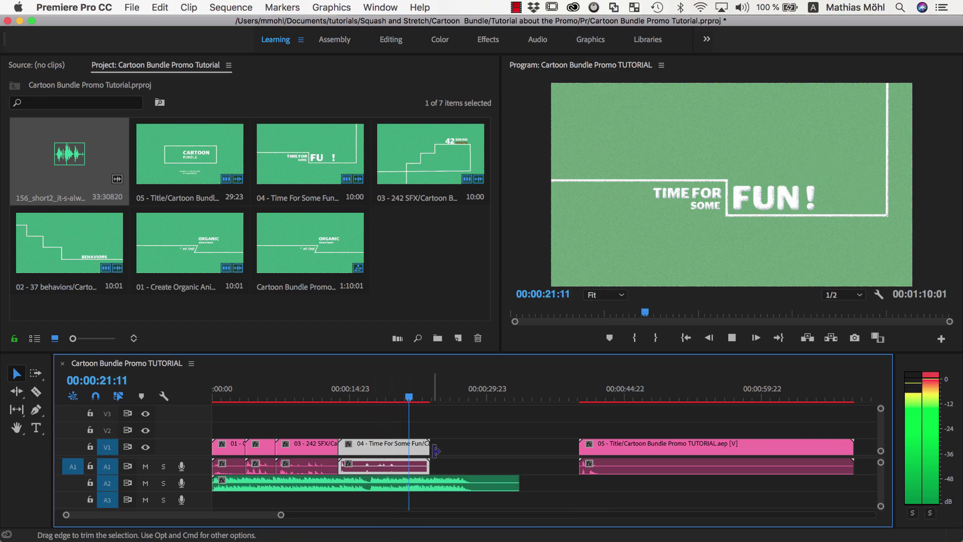
pyautogui.moveTo(424, 450); pyautogui.dragTo(420, 451)
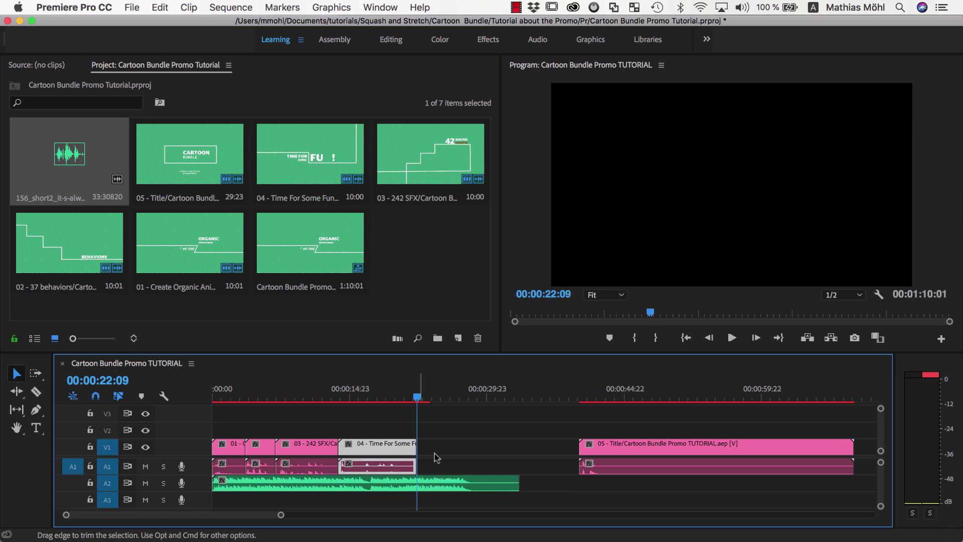
pyautogui.moveTo(631, 454); pyautogui.dragTo(468, 457)
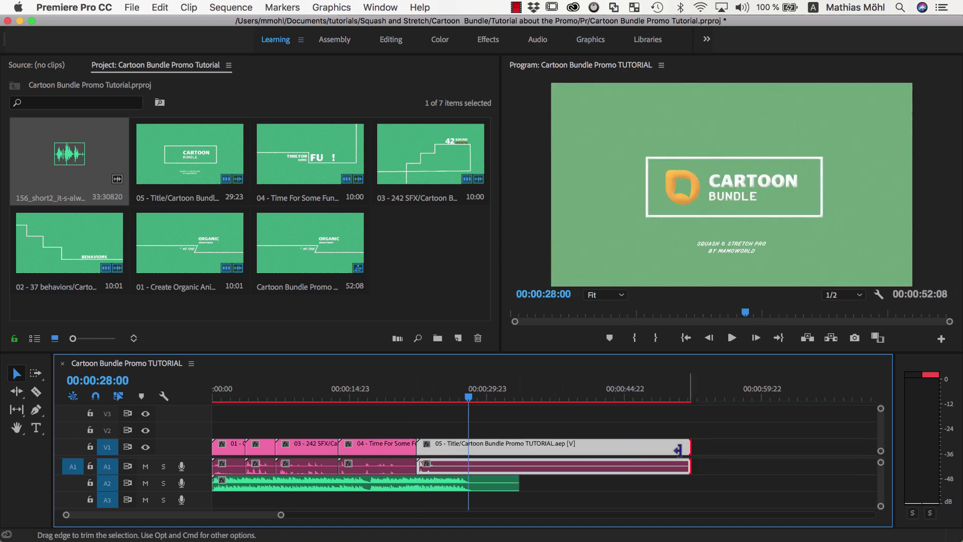
pyautogui.moveTo(691, 449); pyautogui.dragTo(517, 451)
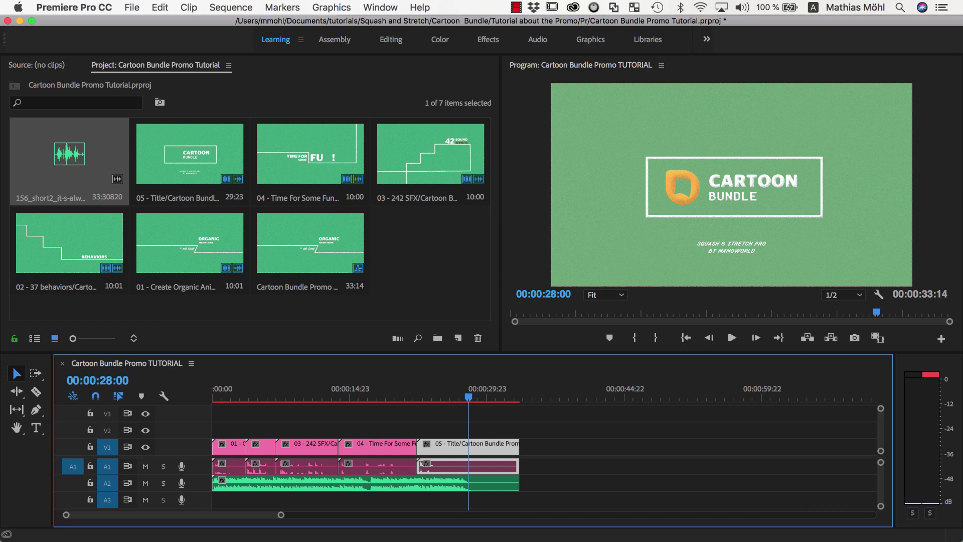
# Save the Premiere project, then select the A2 music and scrub through the sequence's opening
pyautogui.press('super+s')
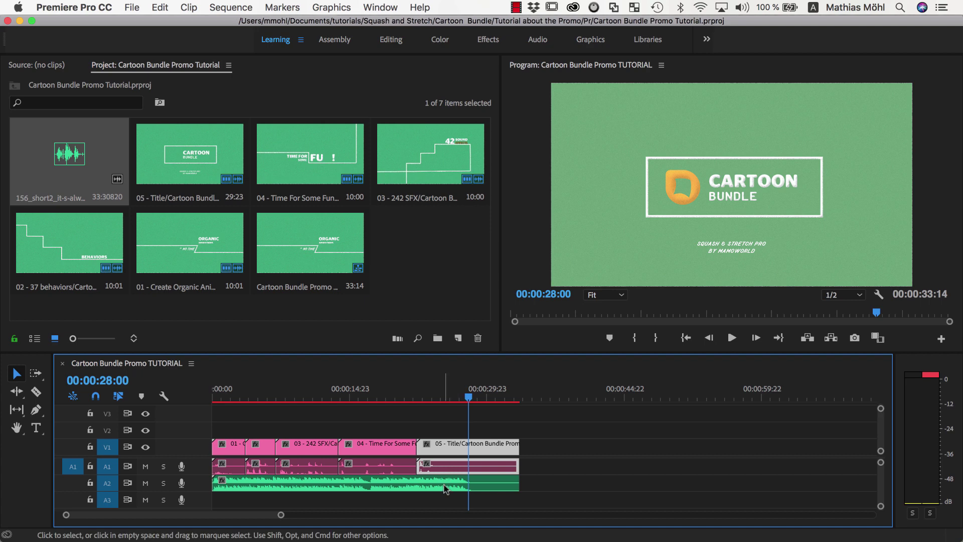
pyautogui.click(445, 486)
pyautogui.click(295, 7)
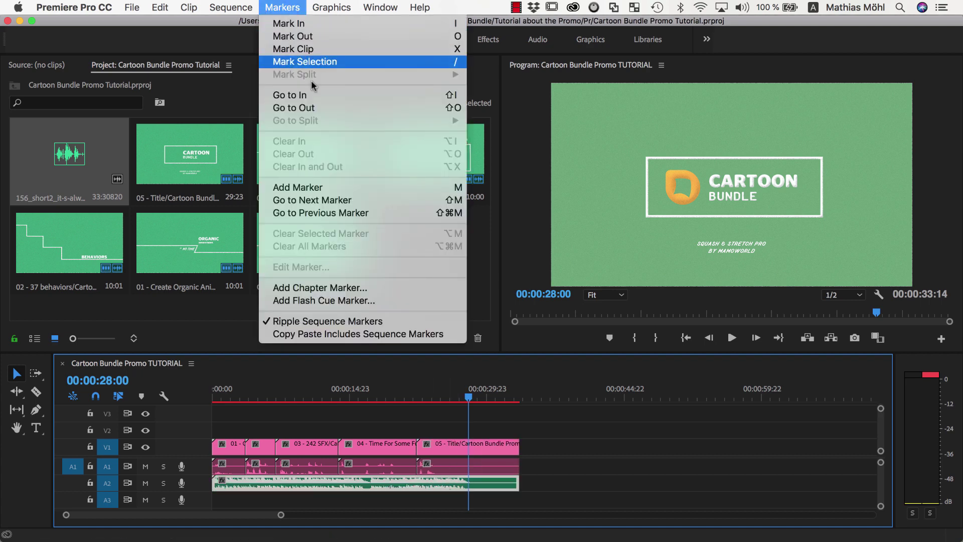
pyautogui.moveTo(276, 400); pyautogui.dragTo(419, 400)
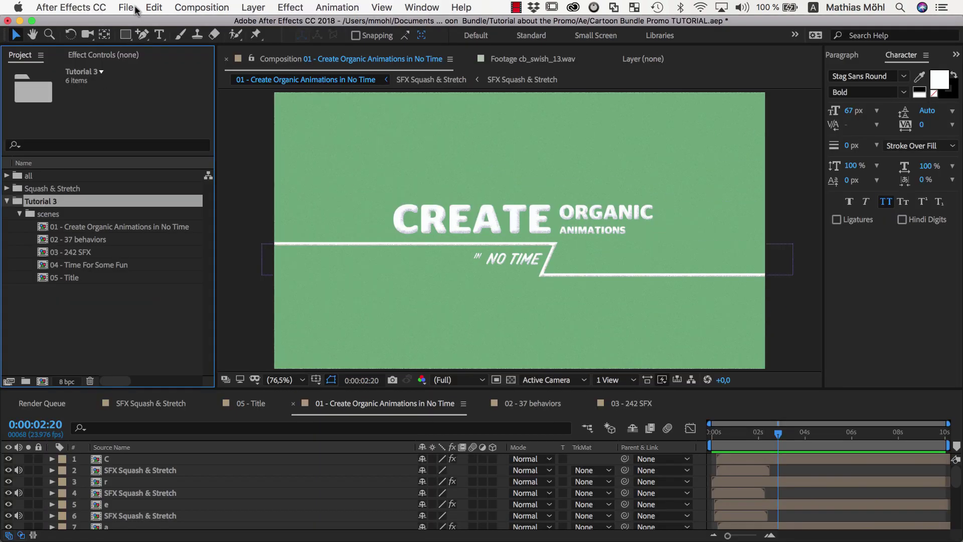
# Import 156_short2_it-s-always-funny-in-philadelphia_0033.wav and create a 33:15 composition from it
pyautogui.click(134, 8)
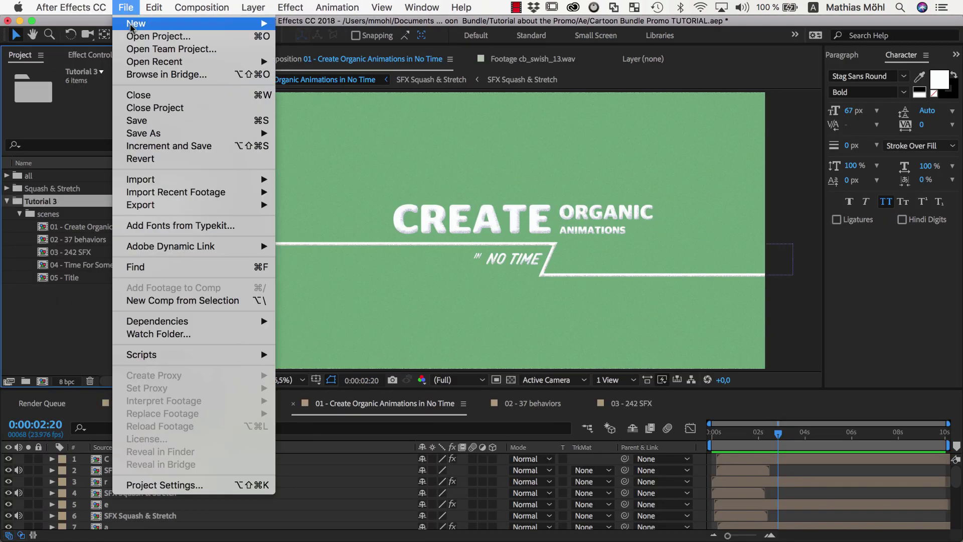
pyautogui.moveTo(151, 178)
pyautogui.click(301, 179)
pyautogui.click(301, 119)
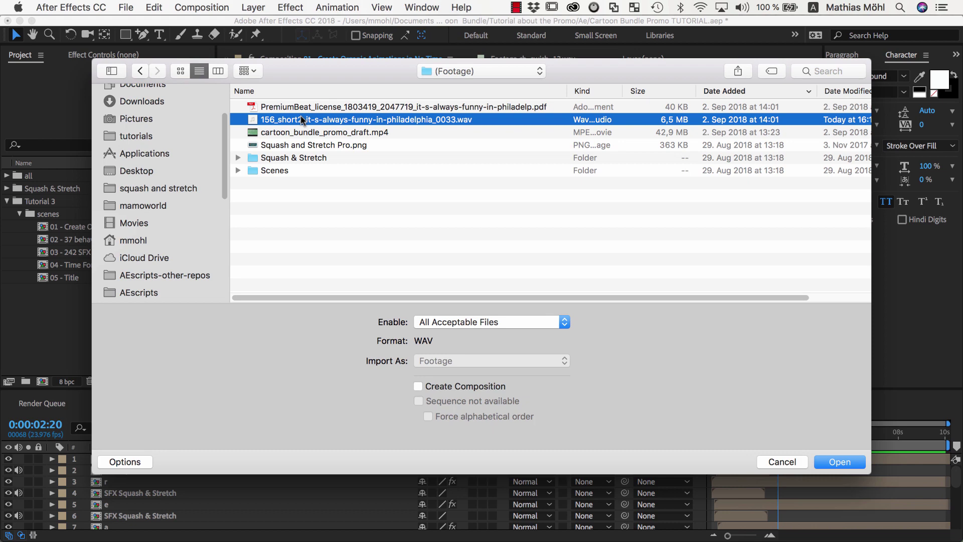
pyautogui.click(834, 463)
pyautogui.moveTo(145, 214); pyautogui.dragTo(43, 382)
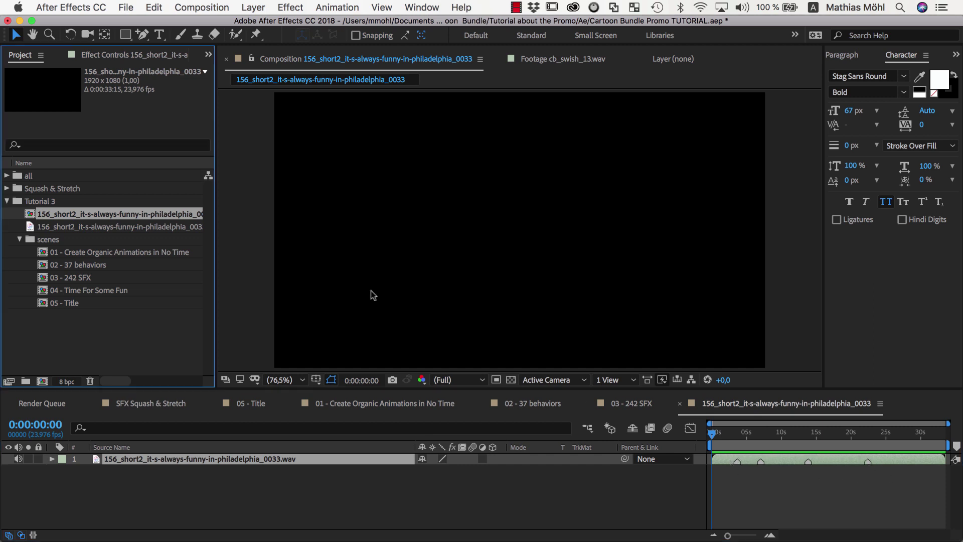
# Rename the new music composition MAIN
pyautogui.press('Return')
pyautogui.write('MAIN')
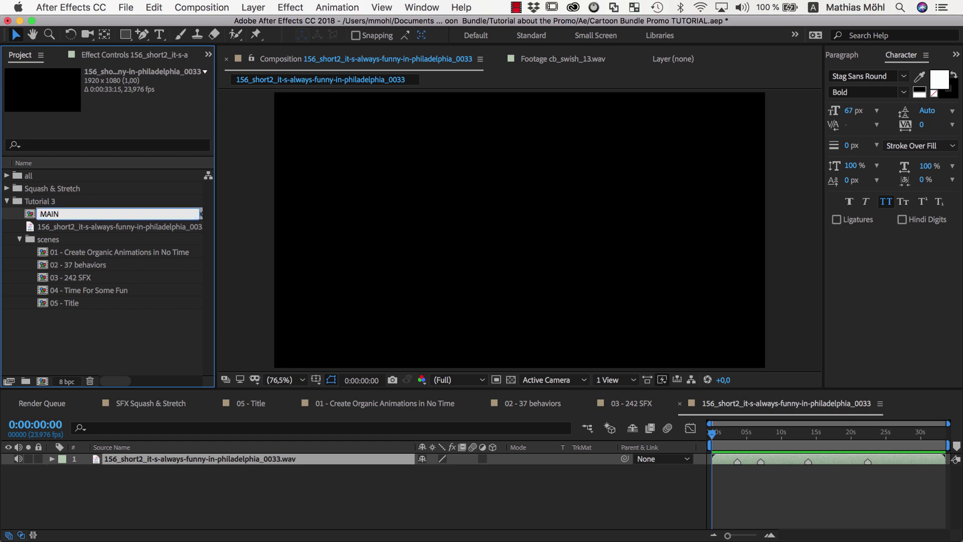
pyautogui.press('Return')
# Set the MAIN composition width to 1920*3, making it 5760 x 3240
pyautogui.click(729, 404)
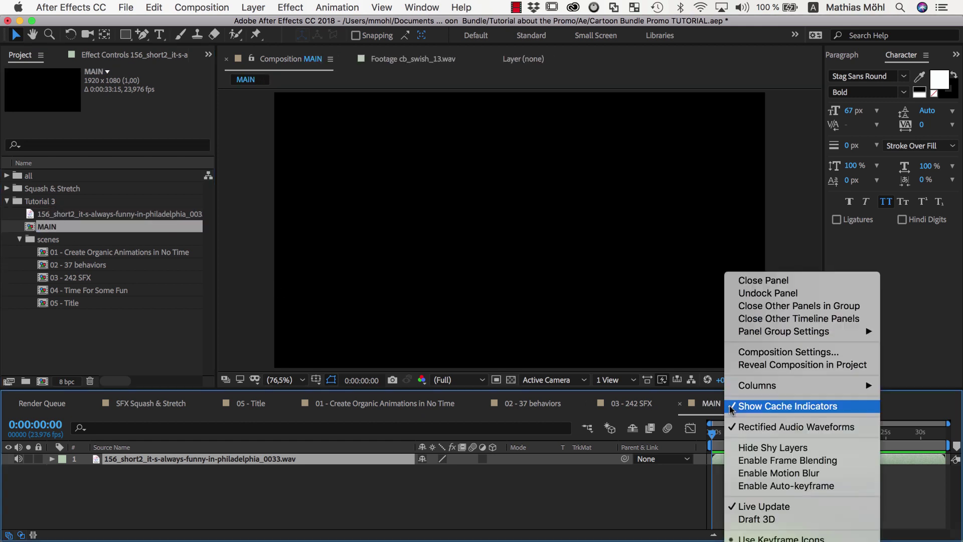
pyautogui.click(745, 357)
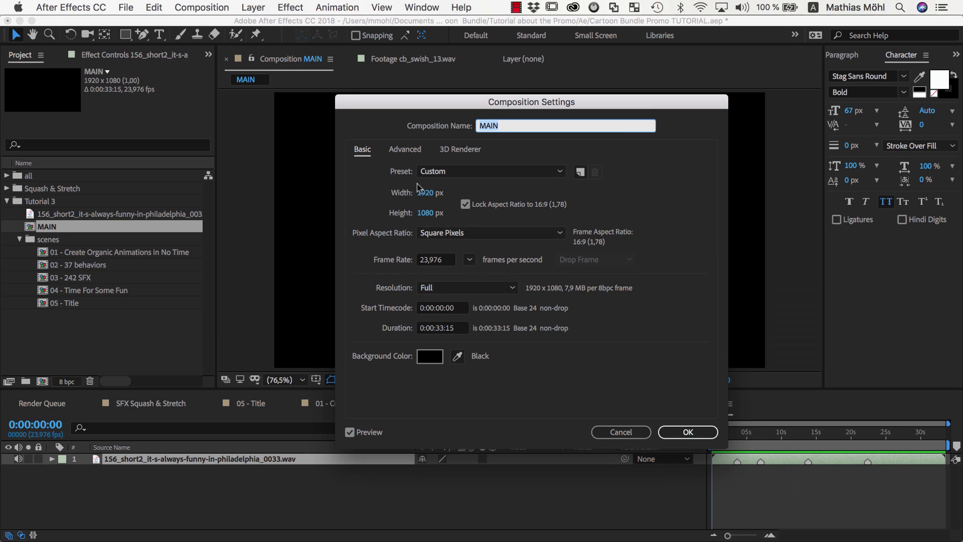
pyautogui.click(427, 193)
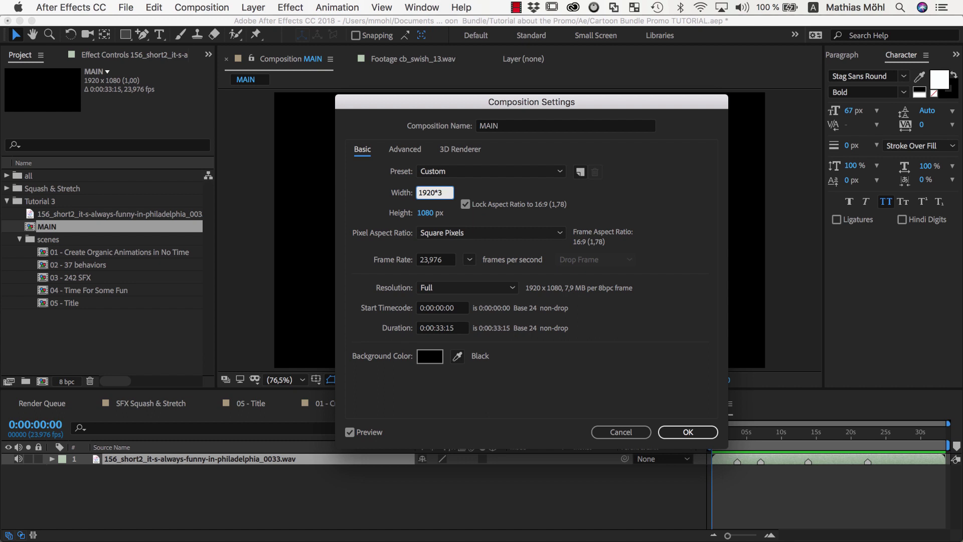
pyautogui.press('Return')
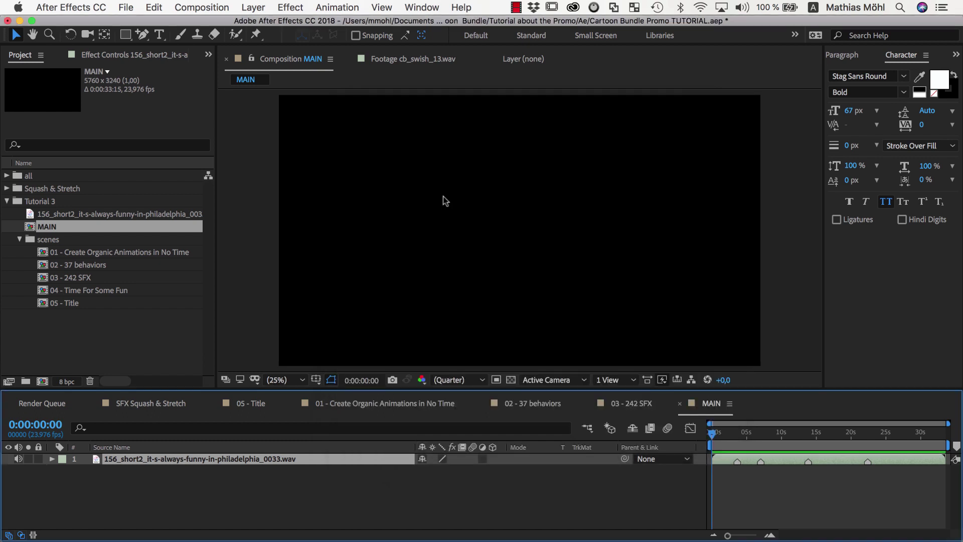
# Copy all layers of the 01 - Create Organic Animations in No Time scene into MAIN
pyautogui.doubleClick(107, 252)
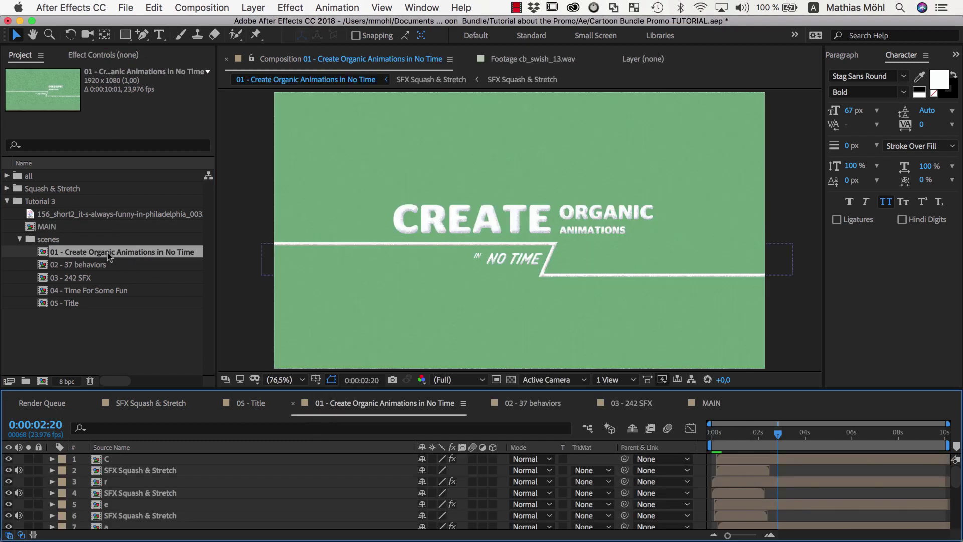
pyautogui.scroll(-5, 96, 522)
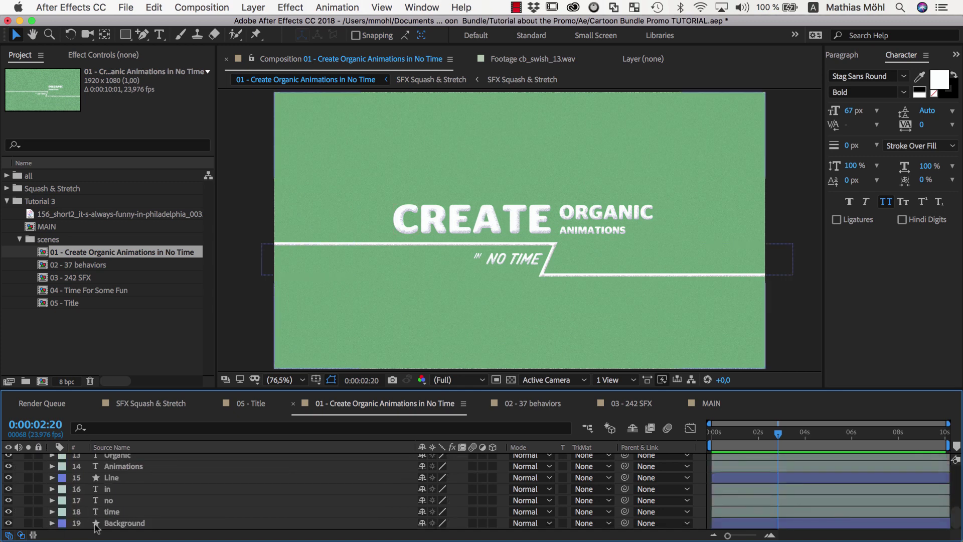
pyautogui.hotkey('ctrl', 'a')
pyautogui.doubleClick(57, 227)
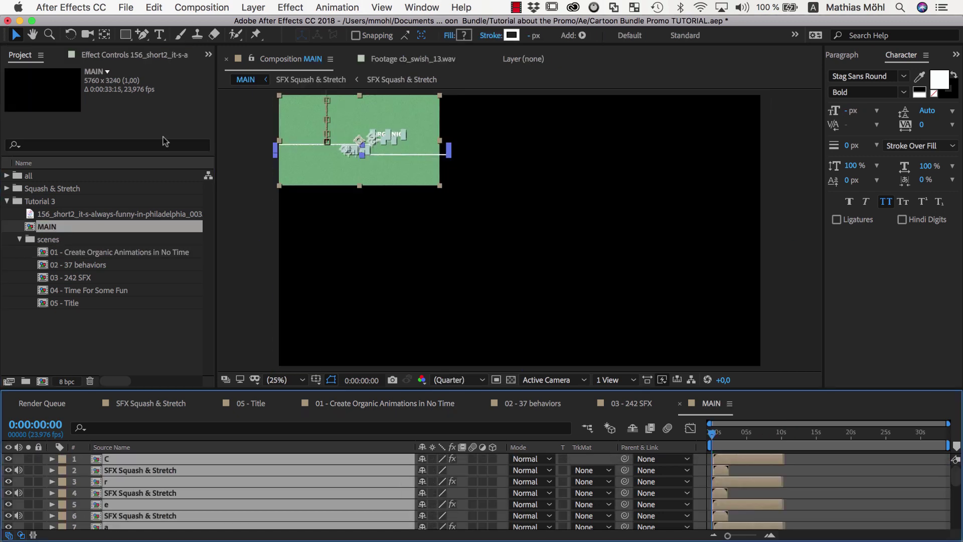
# Paste the 02 - 37 behaviors layers above MAIN's bottom layer, starting at 0:00:03:16
pyautogui.doubleClick(99, 266)
pyautogui.hotkey('ctrl', 'a')
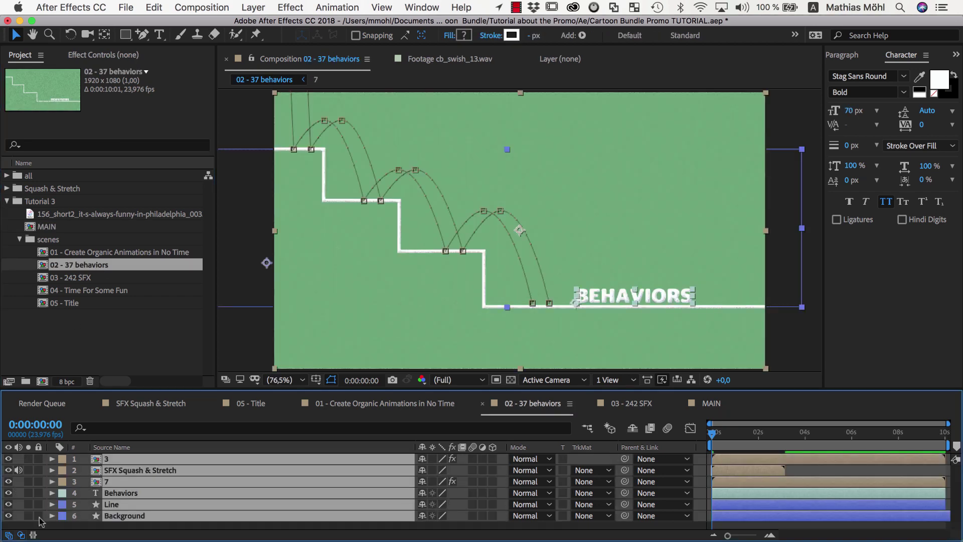
pyautogui.doubleClick(47, 229)
pyautogui.scroll(-5, 196, 502)
pyautogui.click(183, 523)
pyautogui.hotkey('ctrl', 'v')
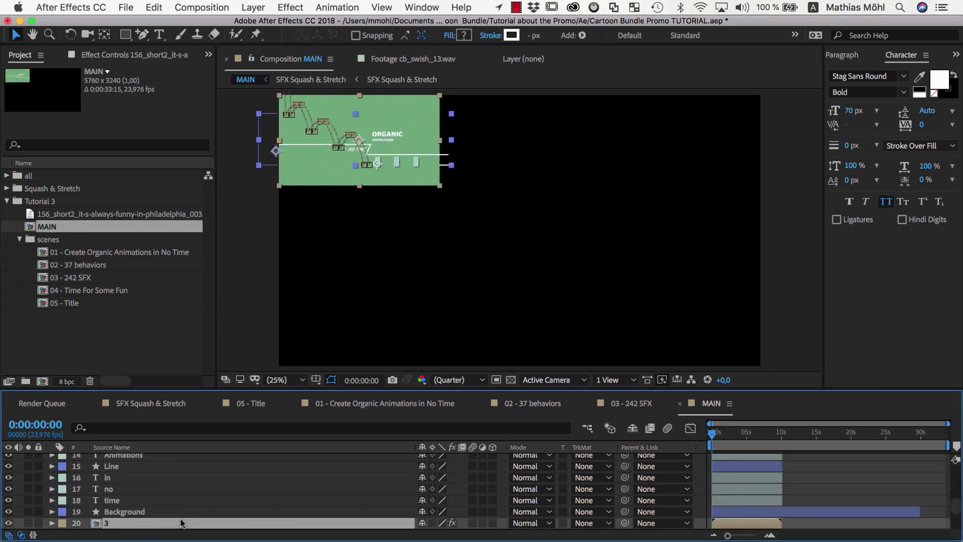
pyautogui.scroll(-3, 181, 523)
pyautogui.click(736, 432)
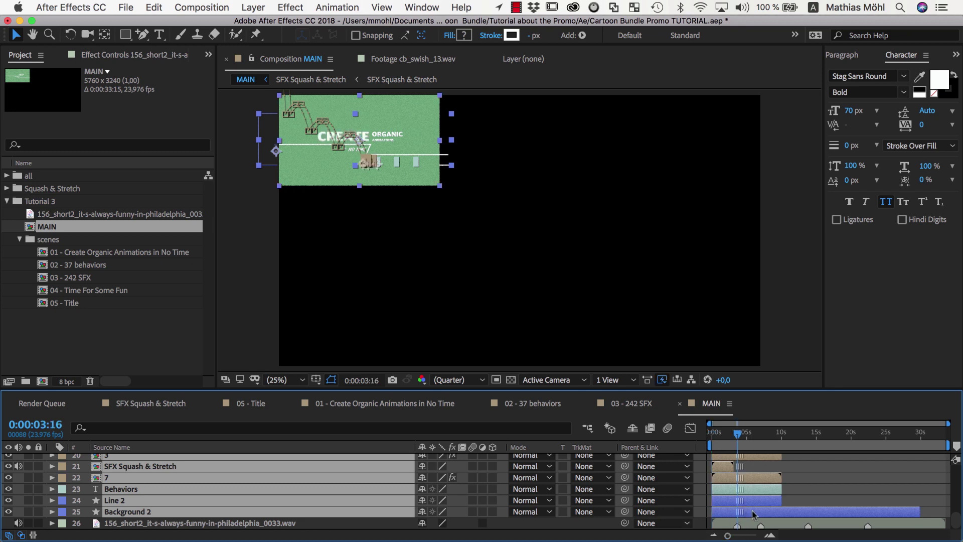
pyautogui.press('[')
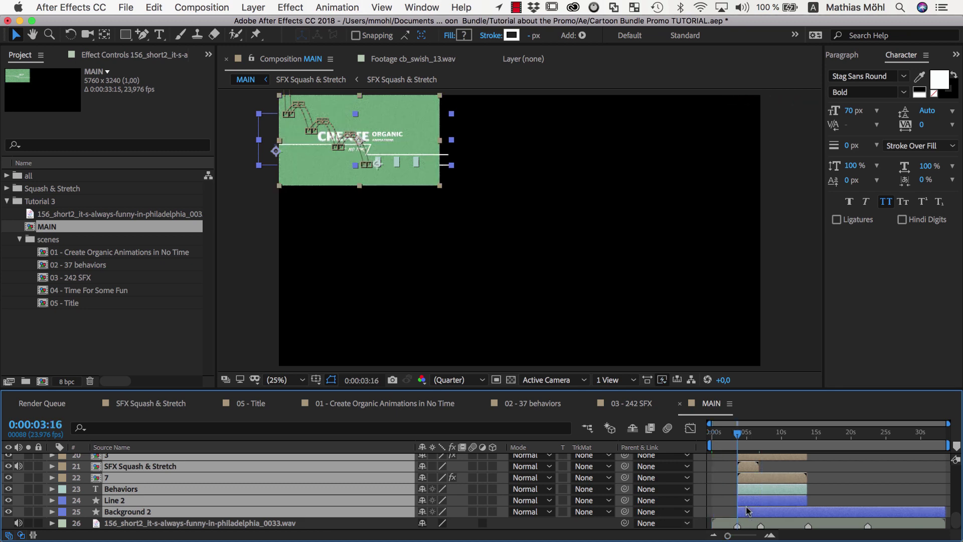
# Create a parent null for the selected scene layers using Squash and Stretch Pro
pyautogui.click(421, 7)
pyautogui.moveTo(437, 77)
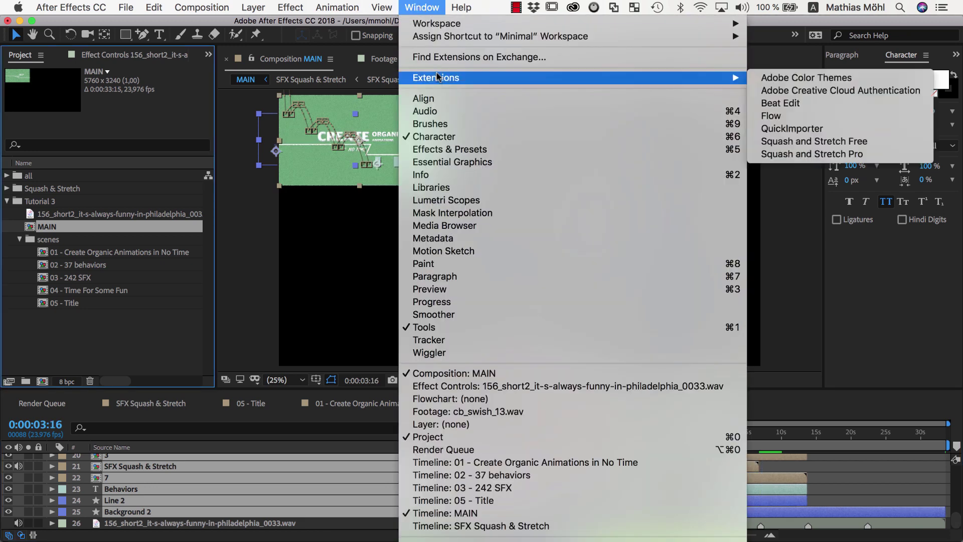
pyautogui.click(803, 160)
pyautogui.click(82, 75)
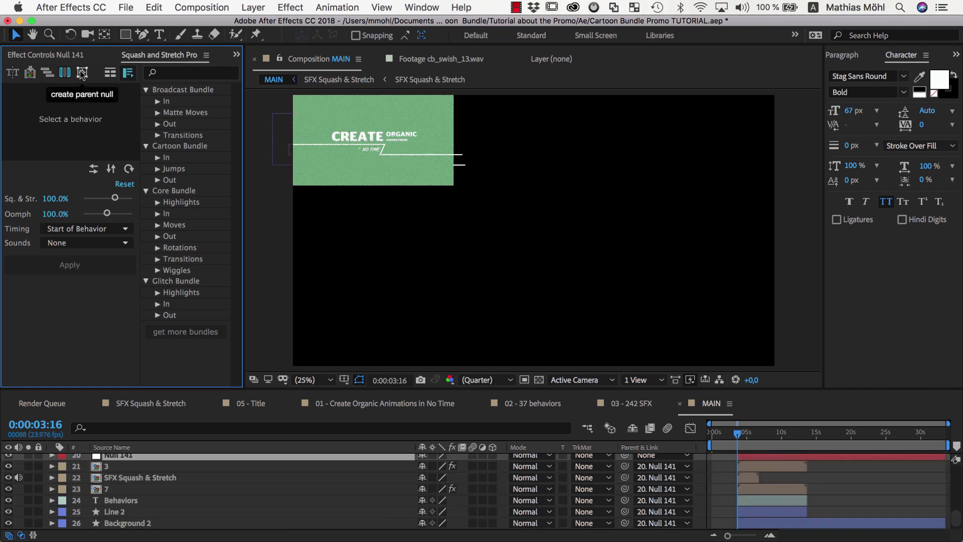
# Offset the null's Position right and down so scene 02 sits beside the others with lines joined
pyautogui.click(121, 489)
pyautogui.press('p')
pyautogui.moveTo(419, 500); pyautogui.dragTo(517, 500)
pyautogui.press('/')
pyautogui.moveTo(454, 500); pyautogui.dragTo(461, 506)
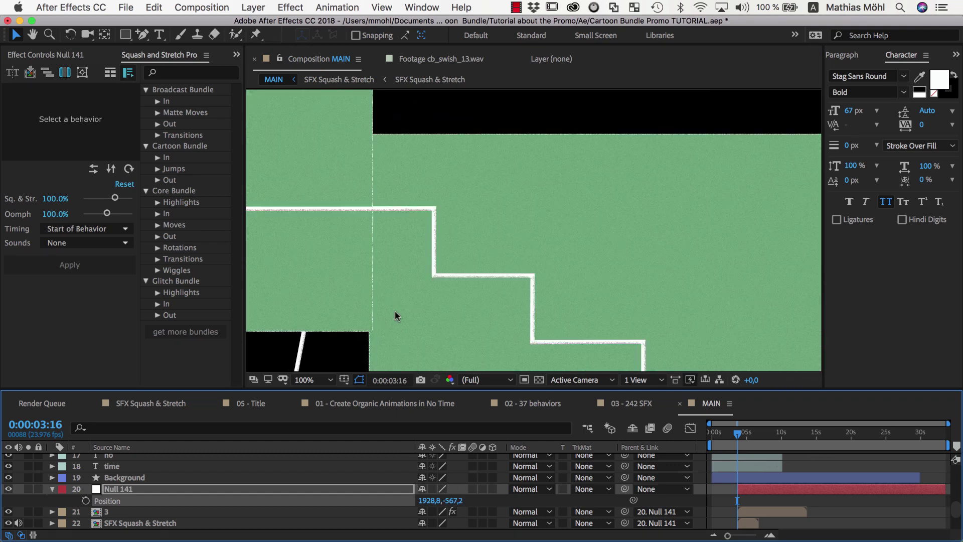
pyautogui.press(',')
pyautogui.press(',')
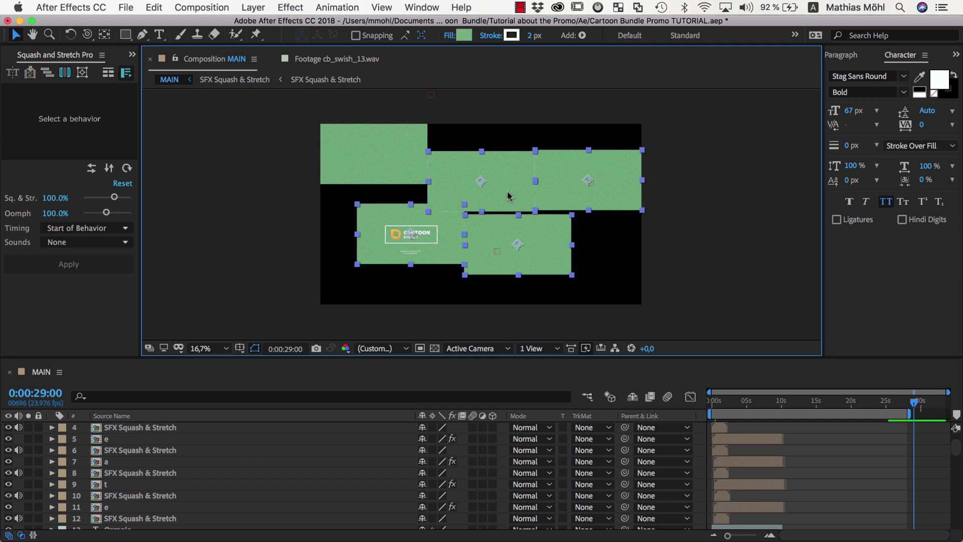
# Delete the extra scene backgrounds and move the green Background layer to the bottom of the stack
pyautogui.press('Delete')
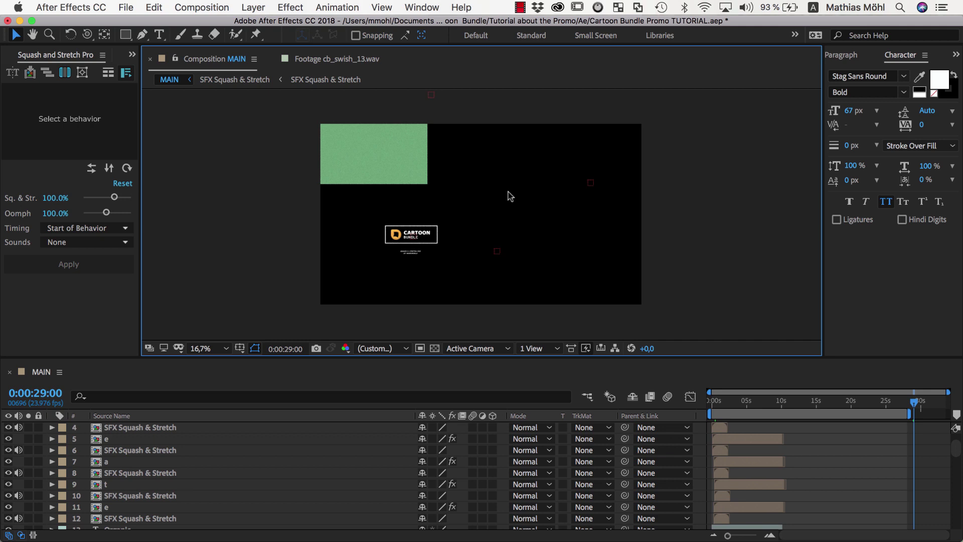
pyautogui.click(416, 152)
pyautogui.moveTo(189, 475); pyautogui.dragTo(190, 523)
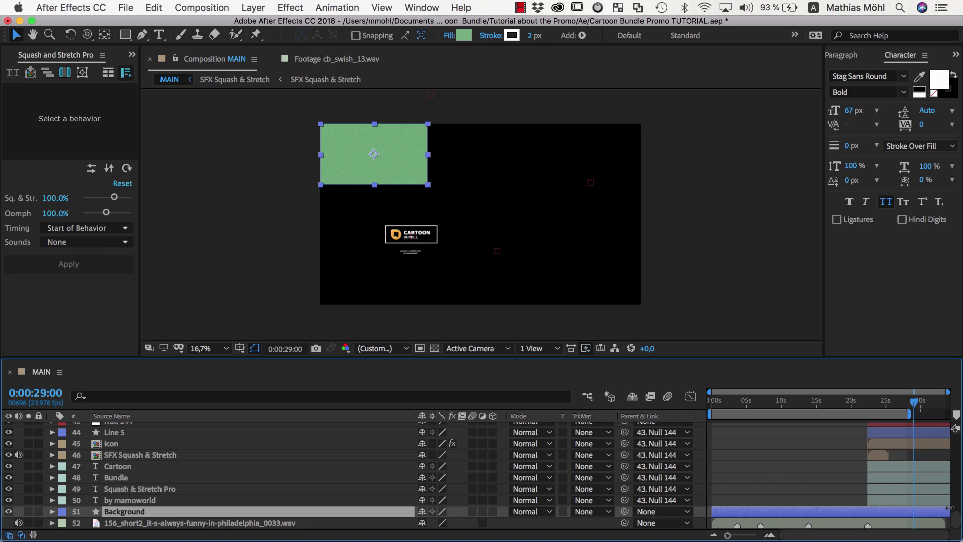
# Reset Background's Position to the centre (2880,1620), scale it to fill MAIN, and lock it
pyautogui.press('p')
pyautogui.rightClick(129, 524)
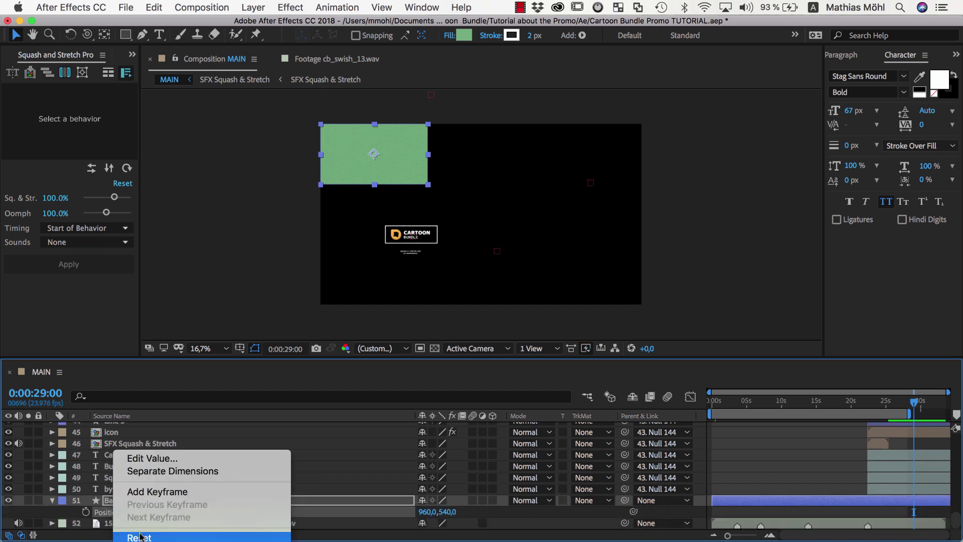
pyautogui.click(140, 536)
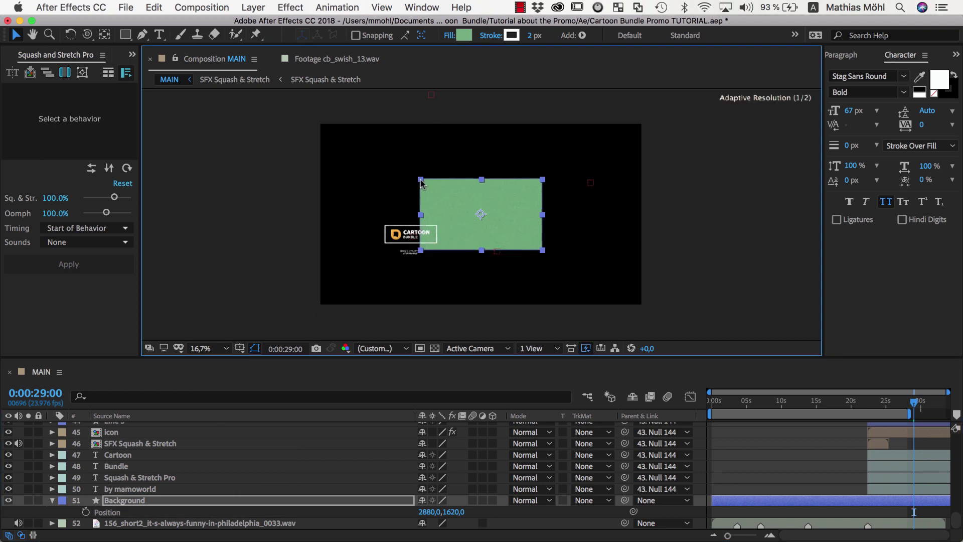
pyautogui.moveTo(428, 184); pyautogui.dragTo(309, 118)
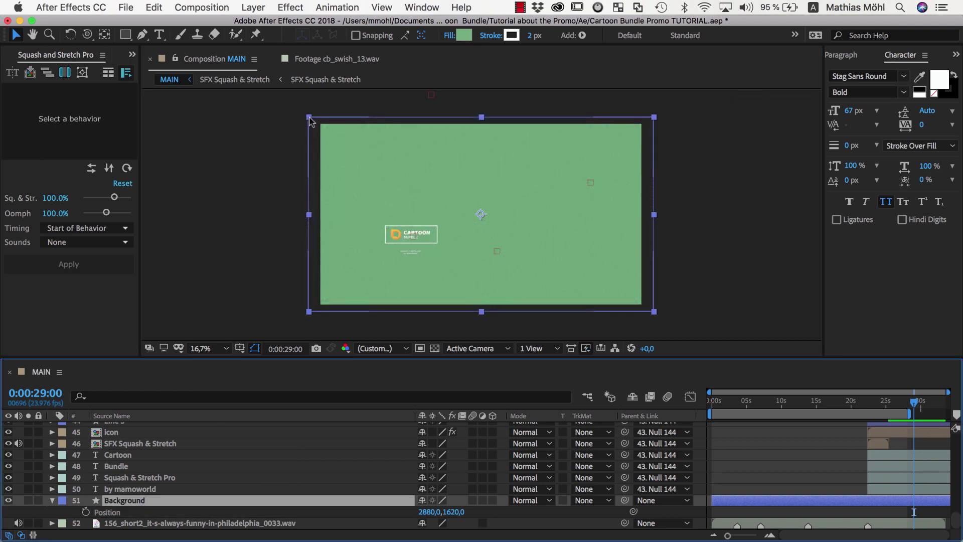
pyautogui.click(39, 501)
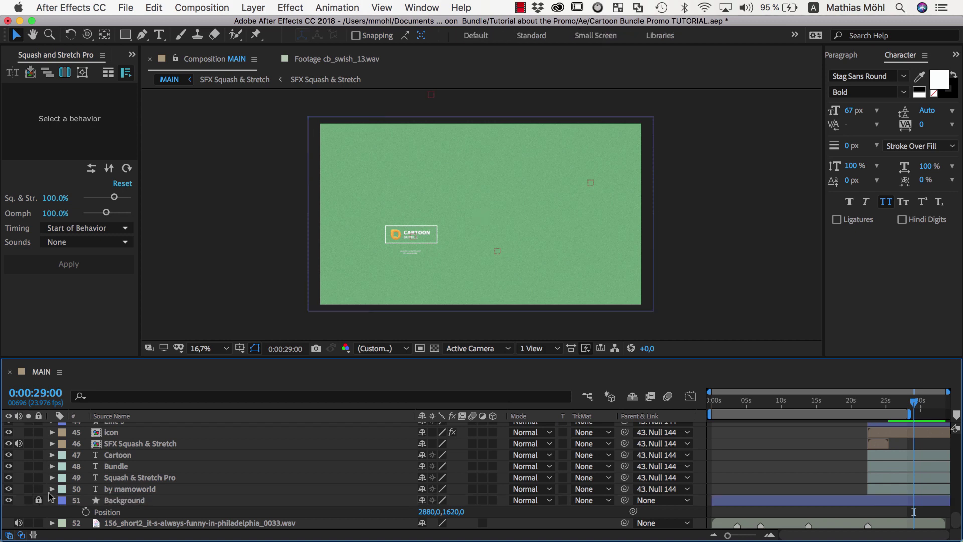
pyautogui.scroll(2, 481, 215)
# Inspect the Line path's vertices at 200% while scrubbing through the scenes
pyautogui.press('j')
pyautogui.press('j')
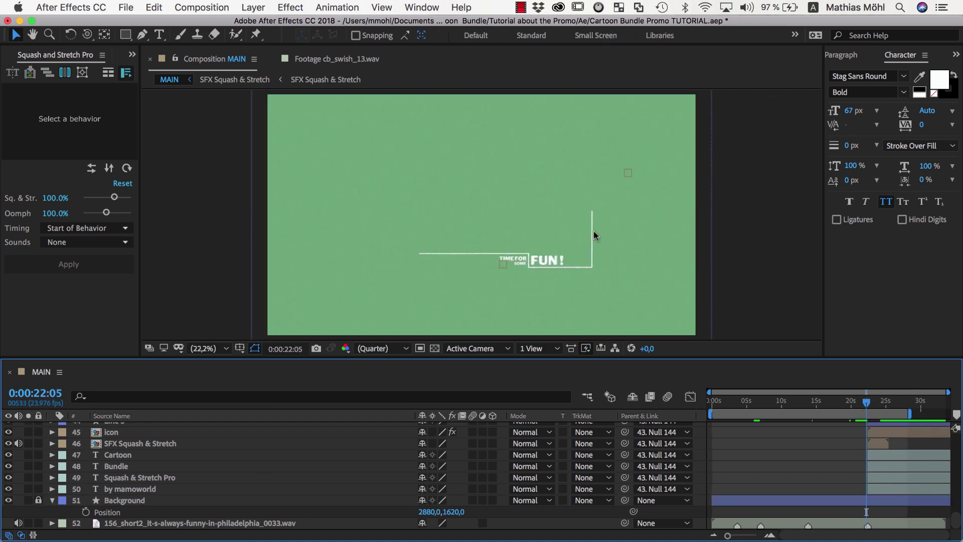
pyautogui.moveTo(867, 403); pyautogui.dragTo(805, 405)
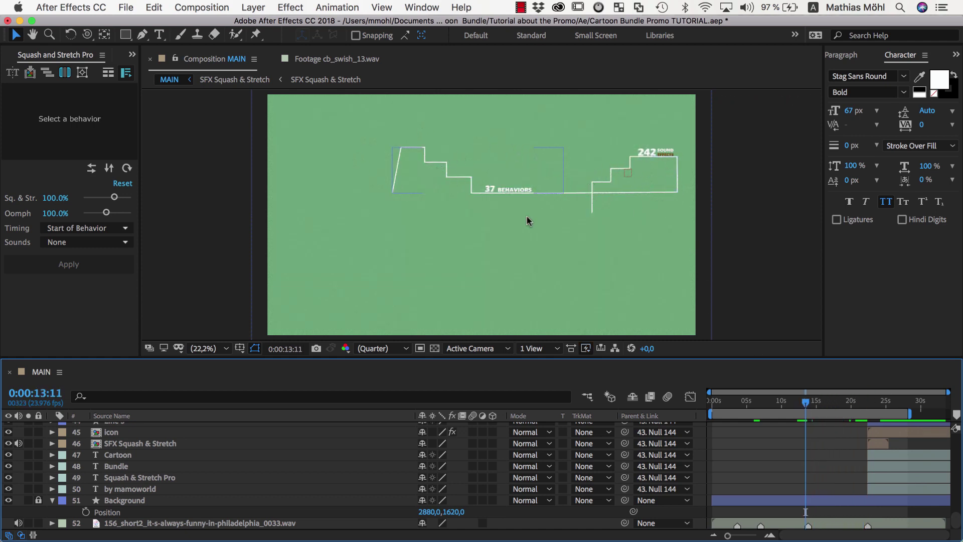
pyautogui.moveTo(806, 405); pyautogui.dragTo(748, 402)
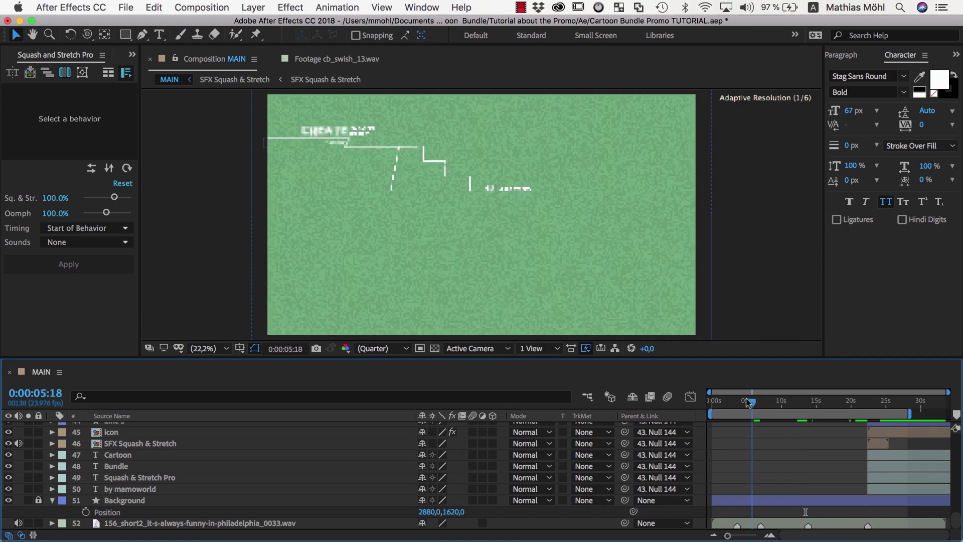
pyautogui.click(338, 143)
pyautogui.scroll(6, 422, 141)
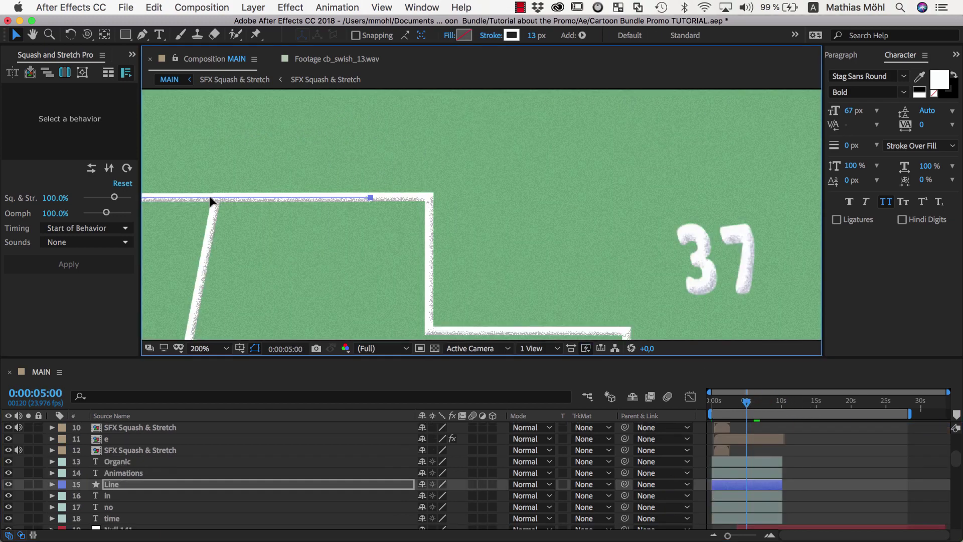
pyautogui.click(141, 37)
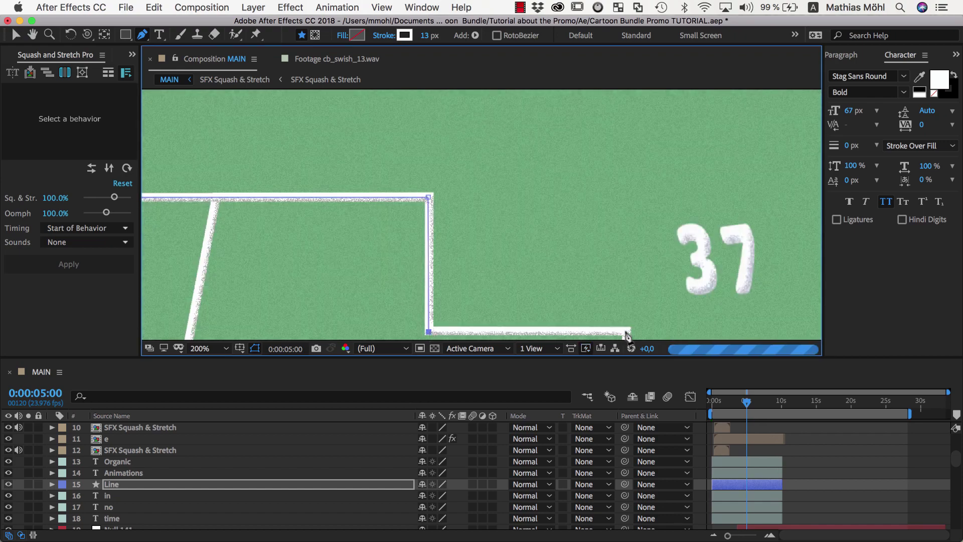
pyautogui.moveTo(628, 335); pyautogui.dragTo(656, 209)
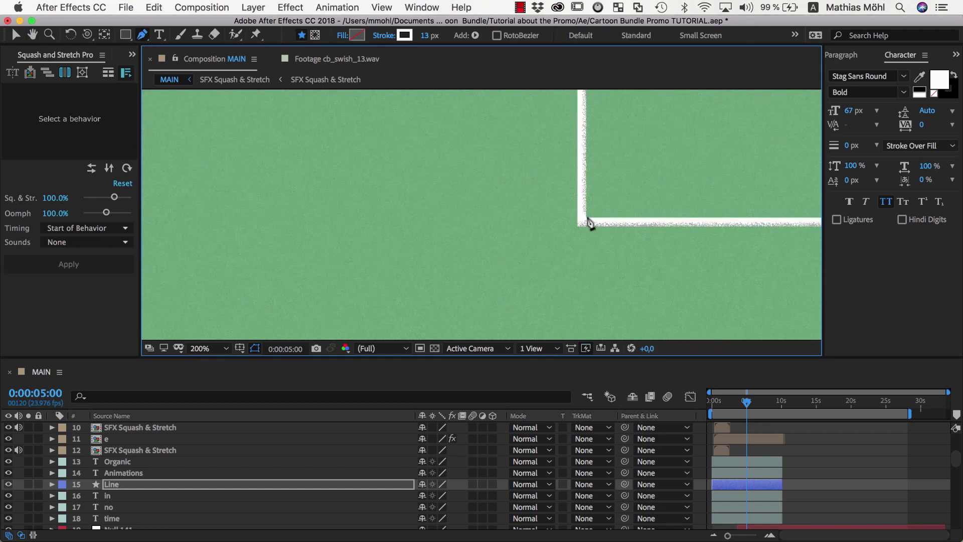
pyautogui.moveTo(591, 221); pyautogui.dragTo(555, 215)
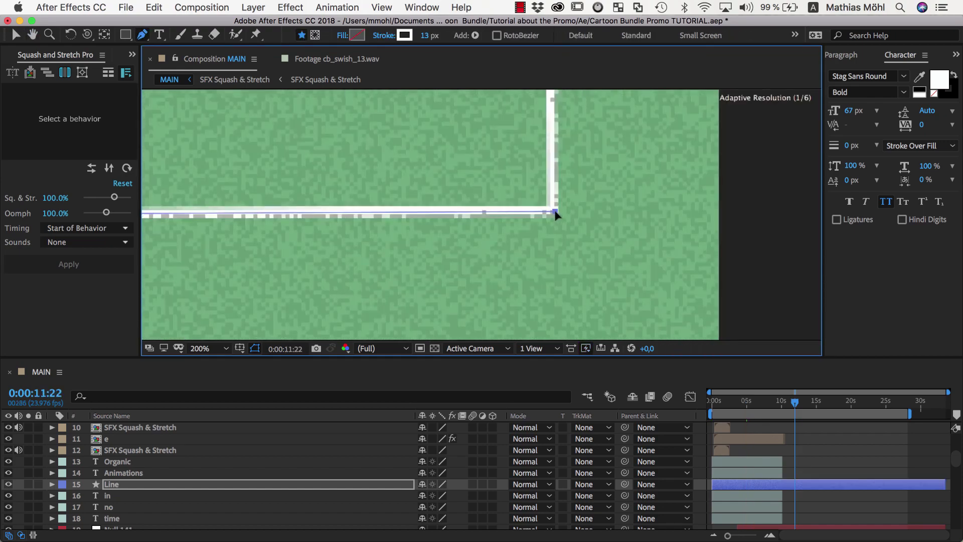
pyautogui.scroll(5, 556, 215)
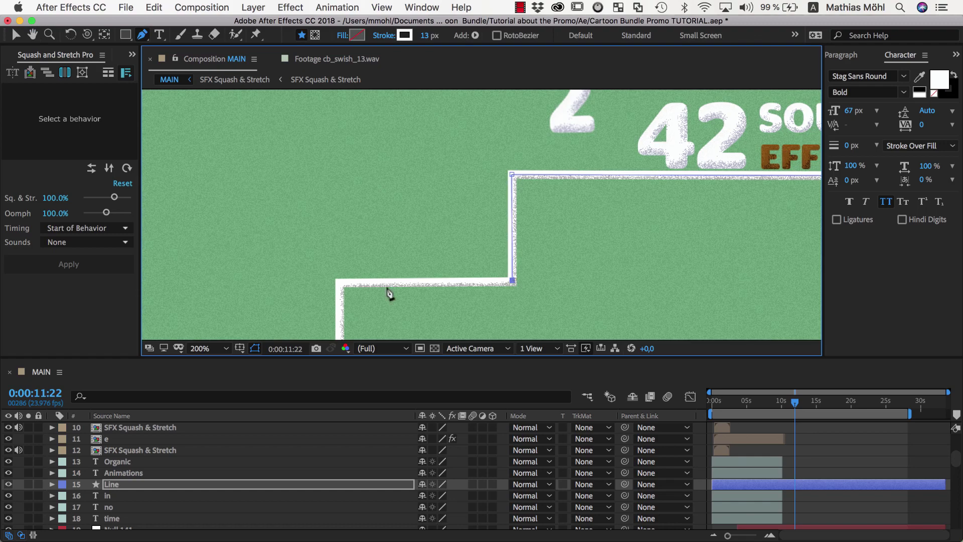
pyautogui.scroll(-5, 390, 294)
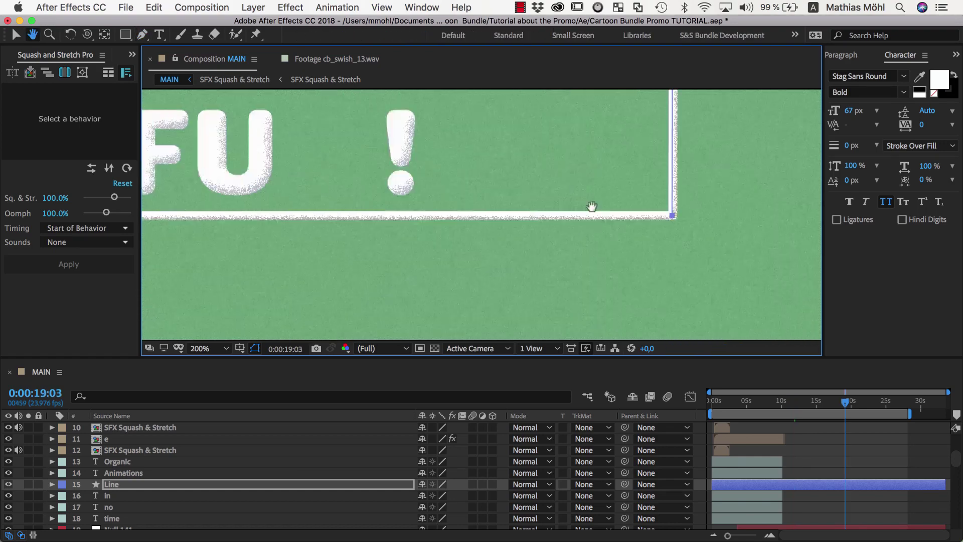
pyautogui.hscroll(-5, 592, 206)
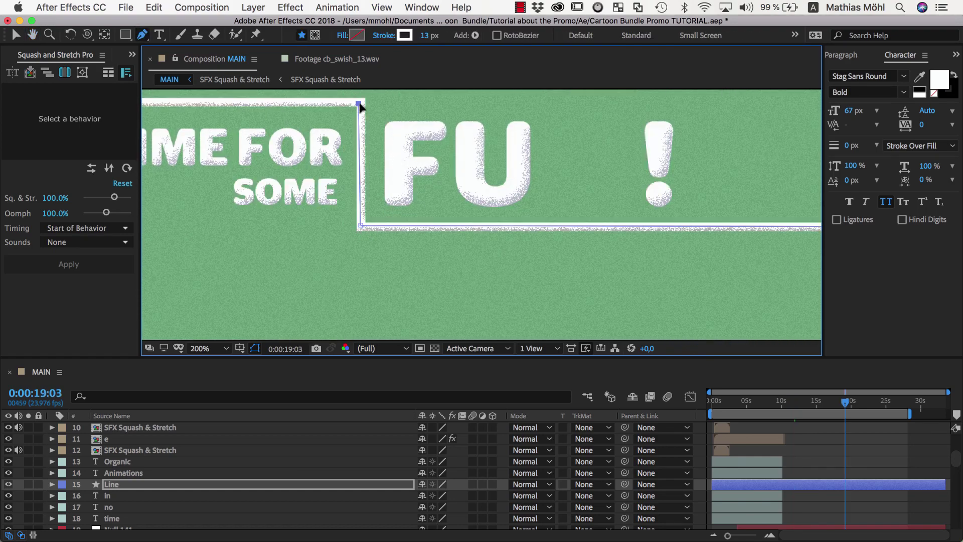
pyautogui.press('k')
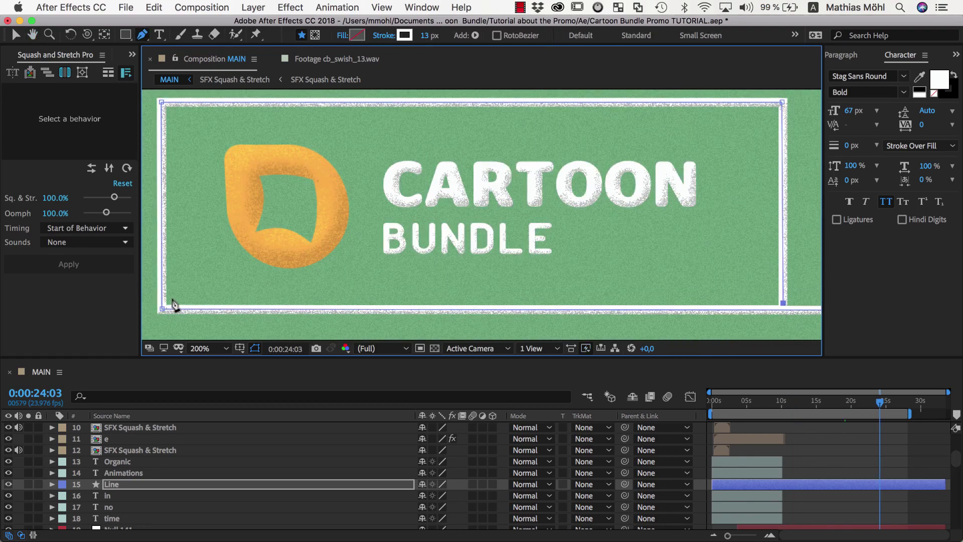
# Move the main Line layer down to sit directly above Background
pyautogui.click(116, 484)
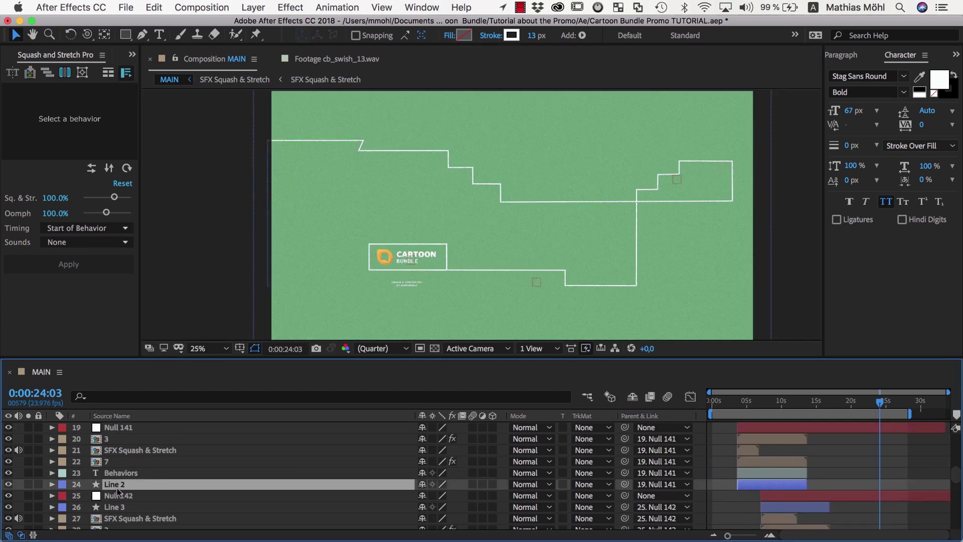
pyautogui.scroll(-6, 118, 486)
pyautogui.click(115, 467)
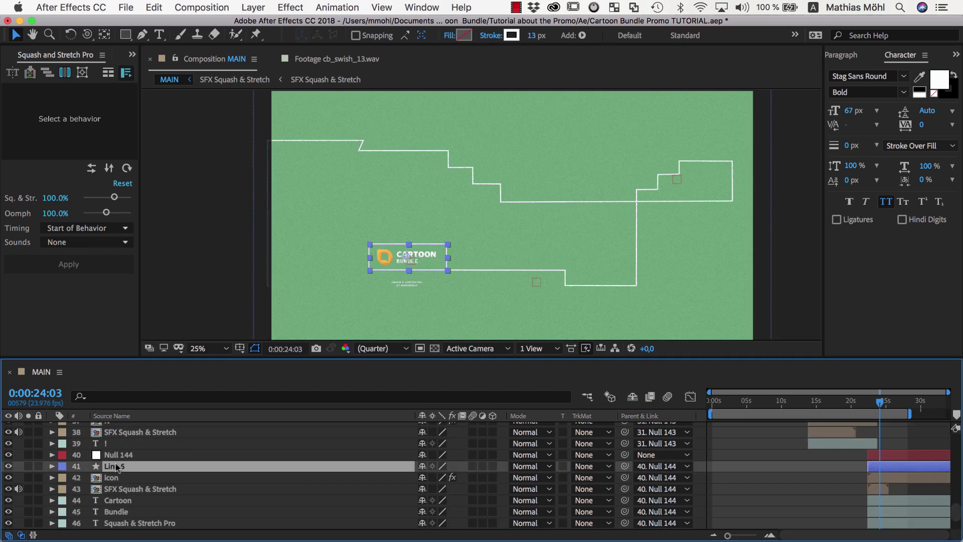
pyautogui.scroll(9, 116, 467)
pyautogui.click(119, 473)
pyautogui.moveTo(115, 509); pyautogui.dragTo(115, 491)
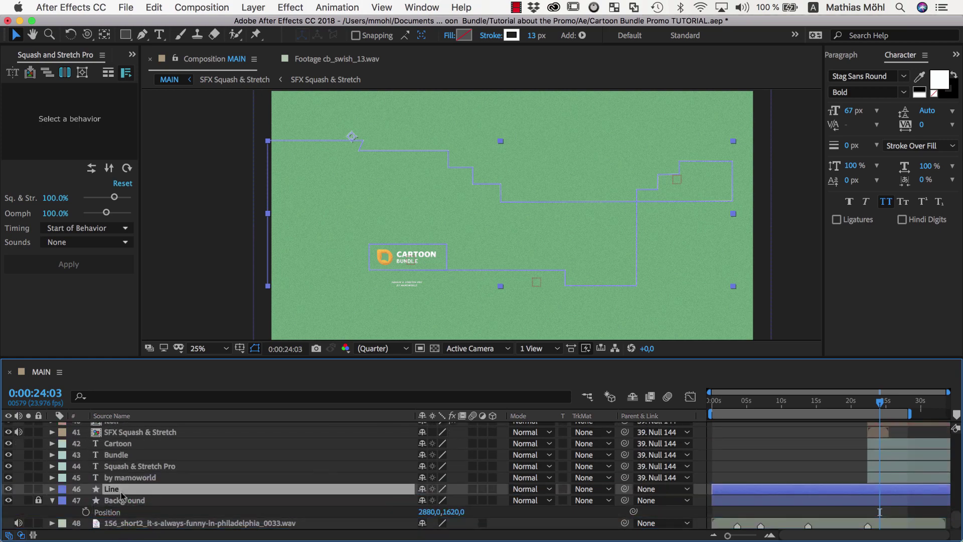
# Change the MAIN composition size to 1920x1080
pyautogui.click(59, 371)
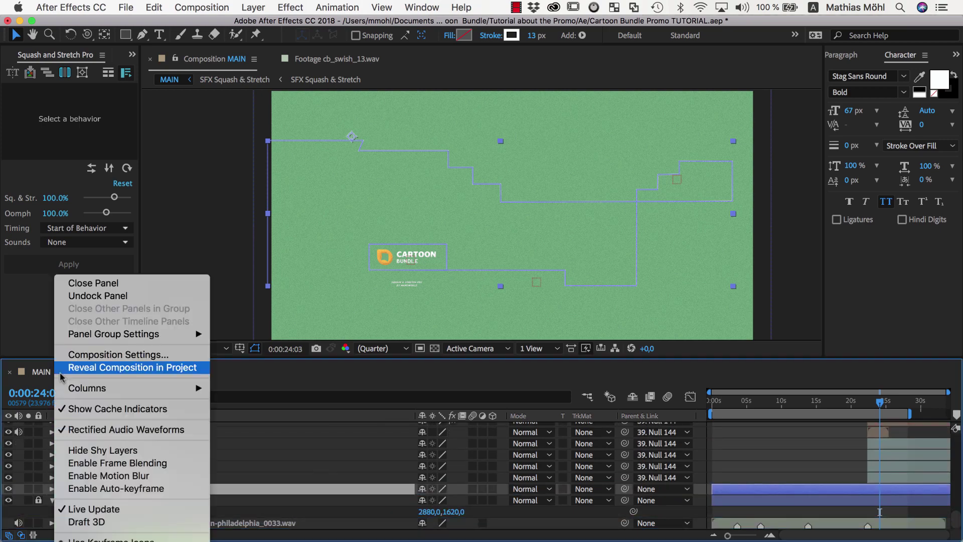
pyautogui.click(84, 356)
pyautogui.click(425, 193)
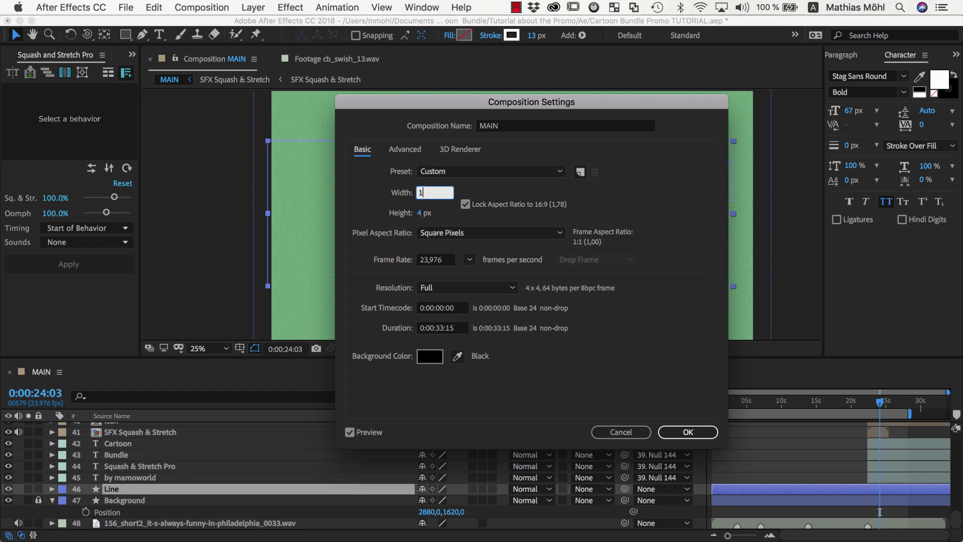
pyautogui.click(683, 432)
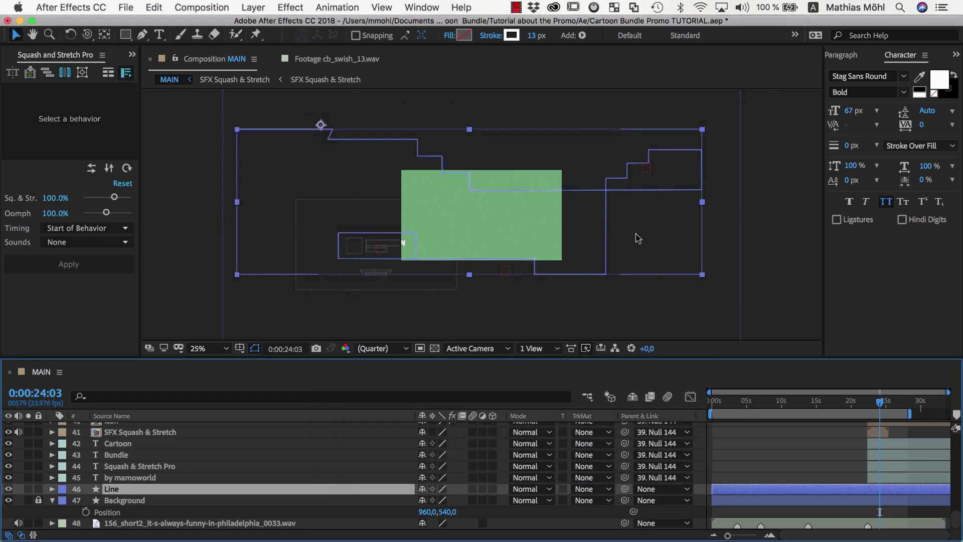
# Add a new null object layer named Camera
pyautogui.click(260, 9)
pyautogui.moveTo(279, 25)
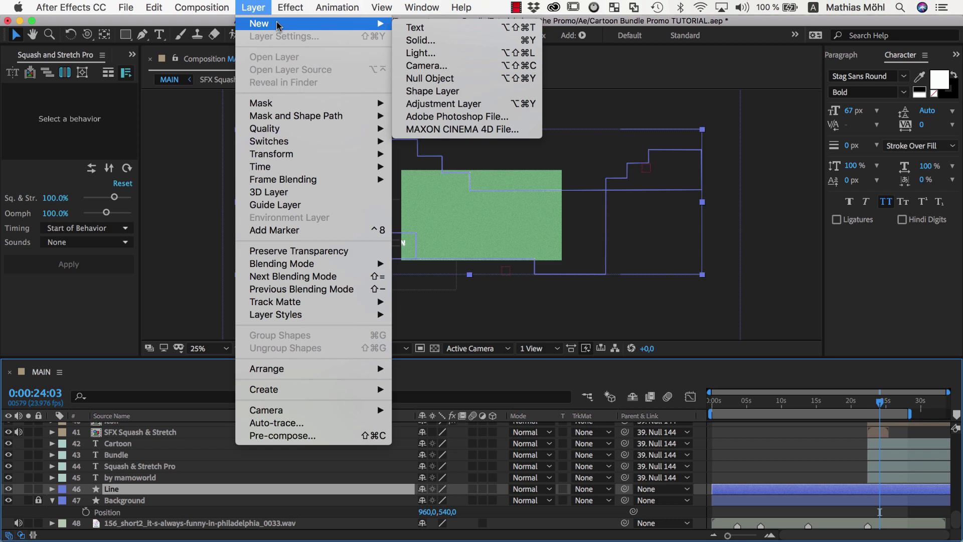
pyautogui.click(451, 79)
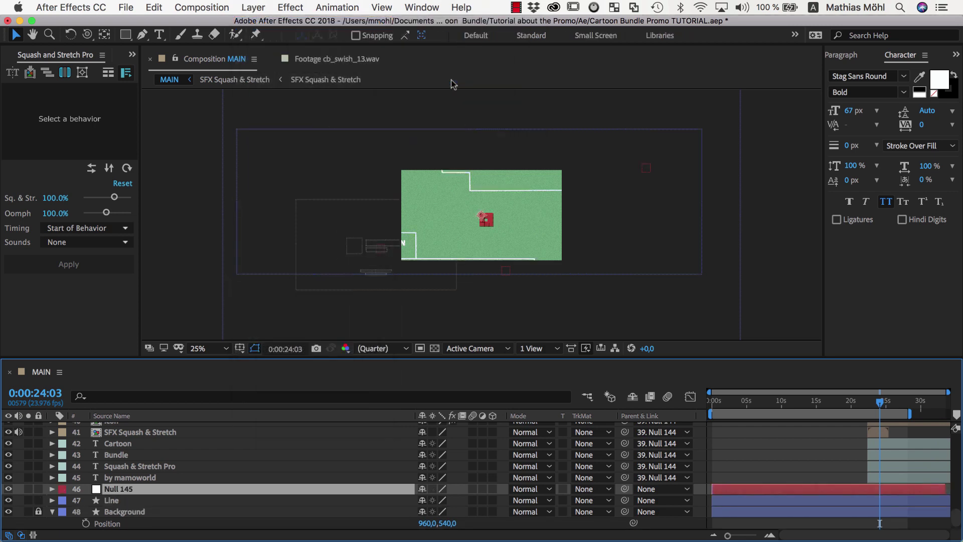
pyautogui.press('Return')
pyautogui.write('C')
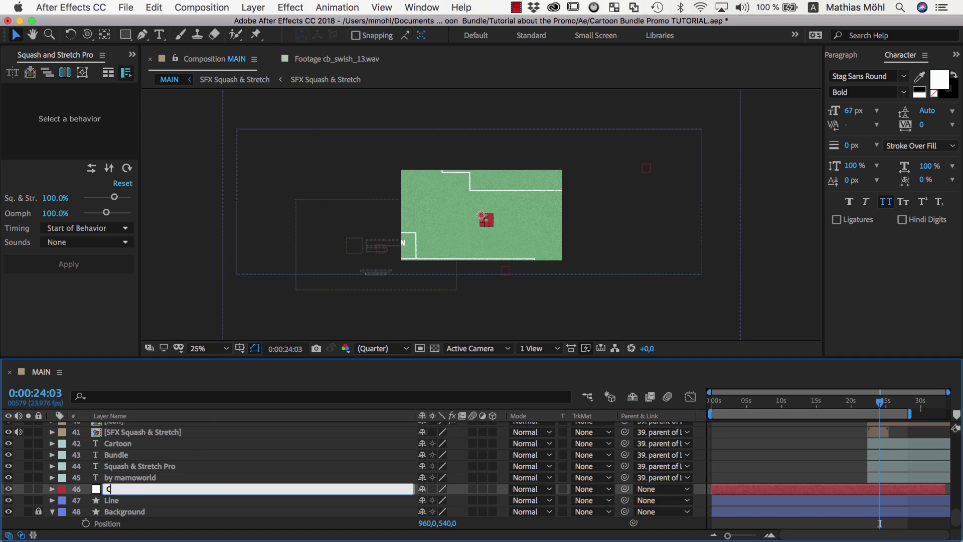
pyautogui.write('amera')
# Parent the Line layer and the Line 5 null to the Camera null
pyautogui.click(140, 501)
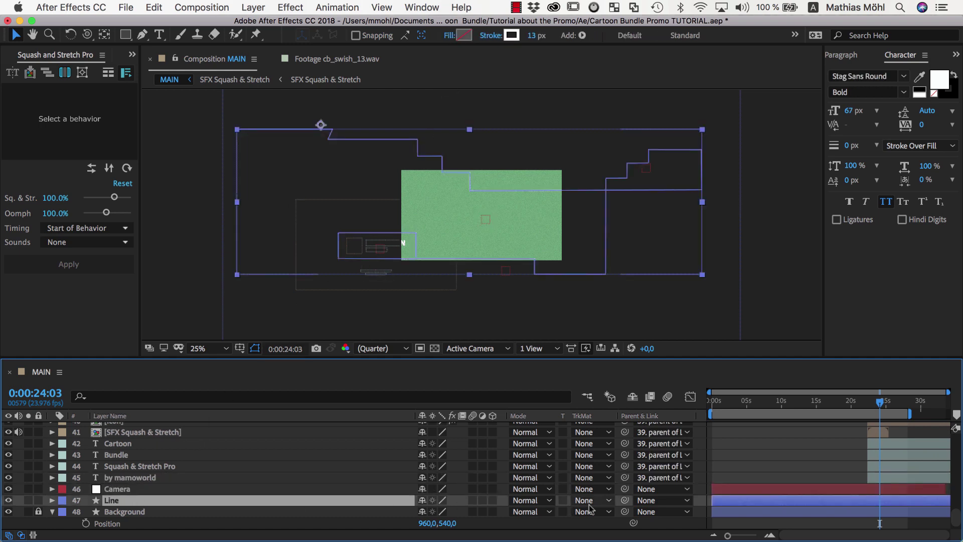
pyautogui.moveTo(608, 505); pyautogui.dragTo(350, 457)
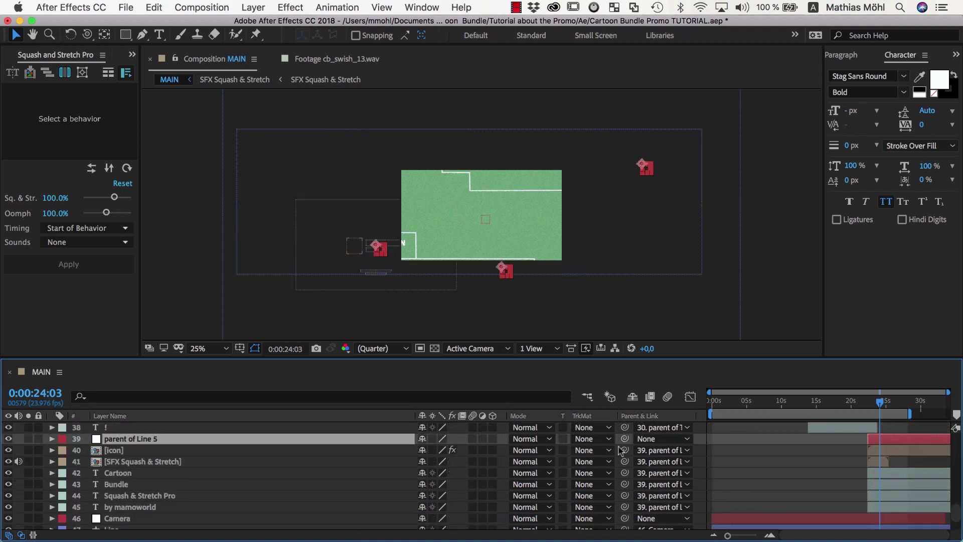
pyautogui.moveTo(625, 439); pyautogui.dragTo(129, 479)
pyautogui.click(129, 477)
# Keyframe Camera's Position at each scene's time, starting at 2899,1626, to travel along the line
pyautogui.press('p')
pyautogui.moveTo(439, 489); pyautogui.dragTo(782, 491)
pyautogui.moveTo(449, 489); pyautogui.dragTo(418, 490)
pyautogui.moveTo(759, 403)
pyautogui.mouseDown()
pyautogui.moveTo(667, 405)
pyautogui.moveTo(741, 410)
pyautogui.mouseUp()
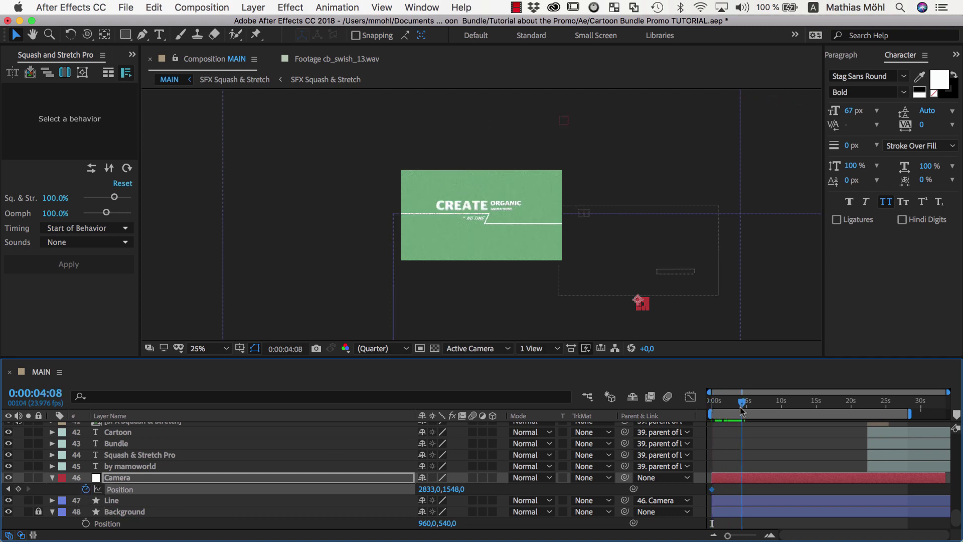
pyautogui.moveTo(426, 489); pyautogui.dragTo(361, 490)
pyautogui.moveTo(456, 495); pyautogui.dragTo(443, 496)
pyautogui.moveTo(741, 402); pyautogui.dragTo(776, 401)
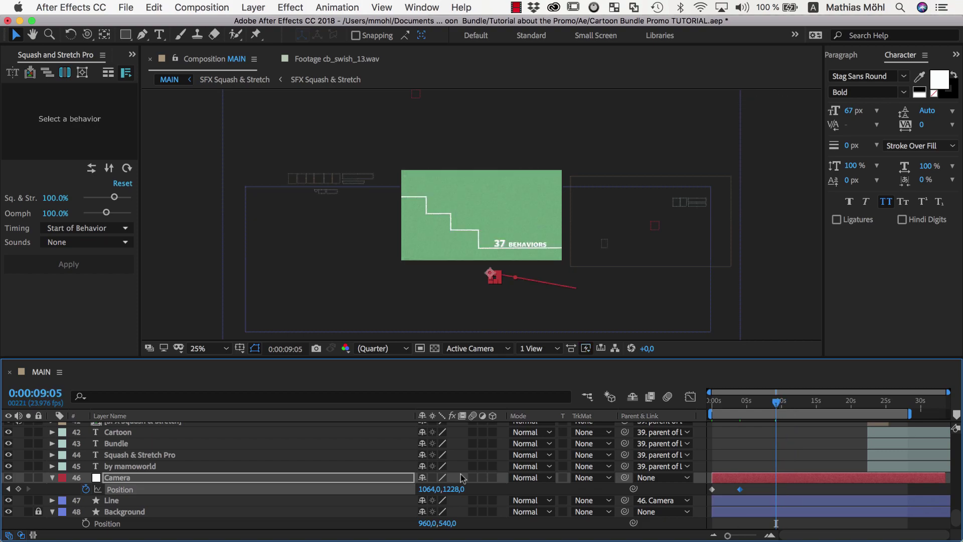
pyautogui.moveTo(429, 489); pyautogui.dragTo(285, 497)
pyautogui.moveTo(776, 401); pyautogui.dragTo(802, 402)
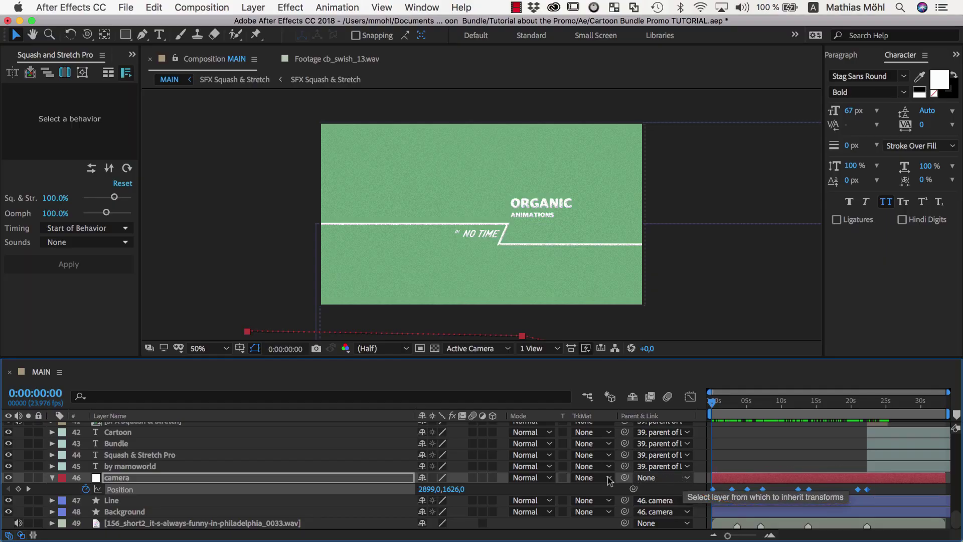
# Add Trim Paths to the Line's Shape 1 group
pyautogui.click(52, 500)
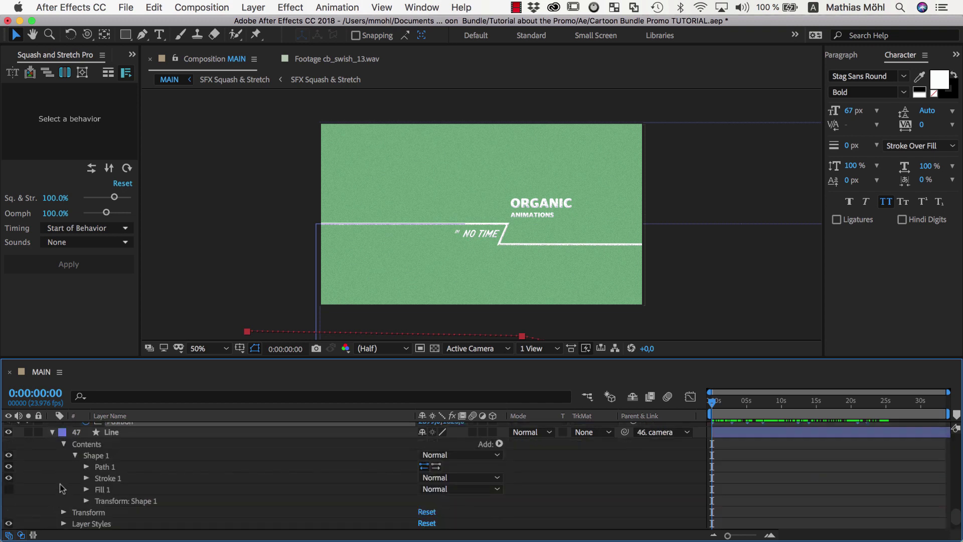
pyautogui.click(95, 456)
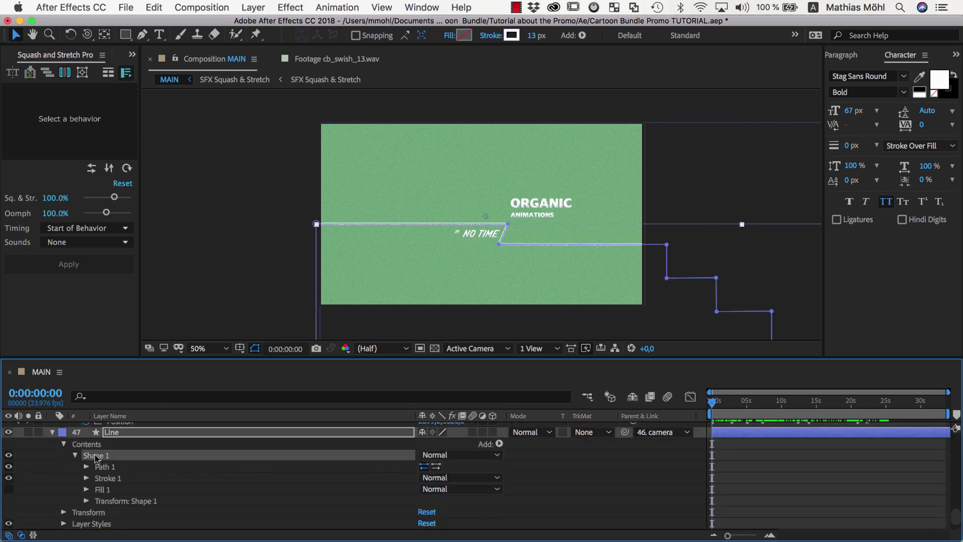
pyautogui.click(499, 444)
pyautogui.click(533, 536)
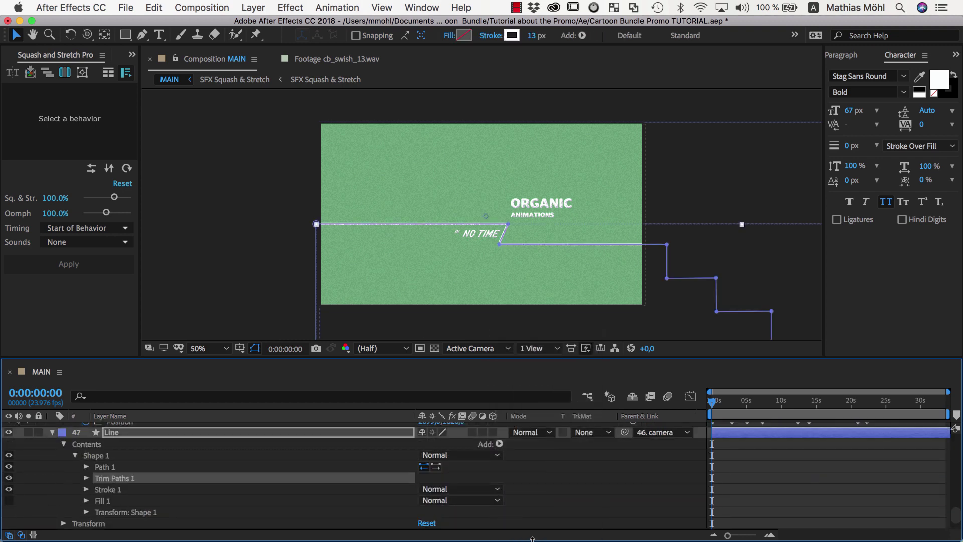
pyautogui.click(87, 478)
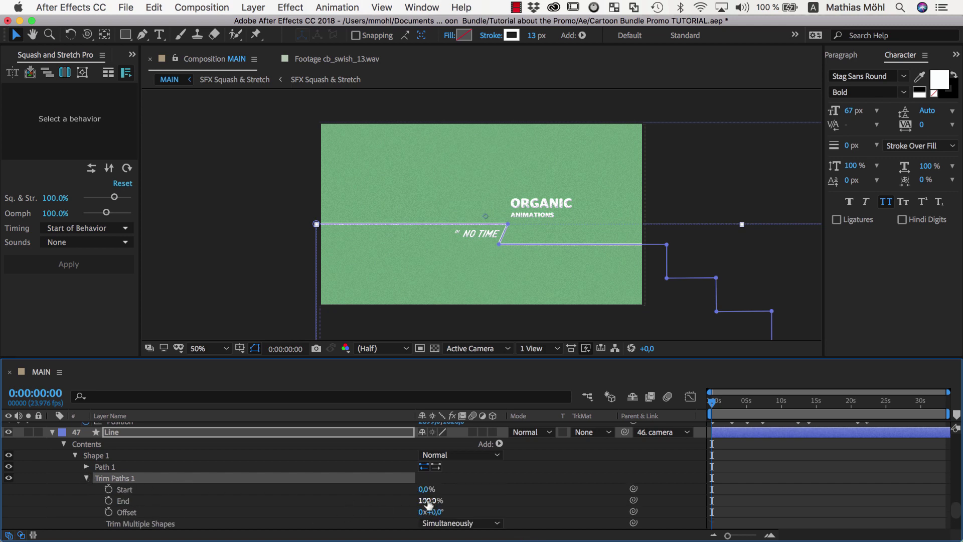
# Keyframe Trim Paths End from 0% to 99.1% at 0:00:23:13 and add a Start keyframe there
pyautogui.moveTo(428, 501); pyautogui.dragTo(357, 504)
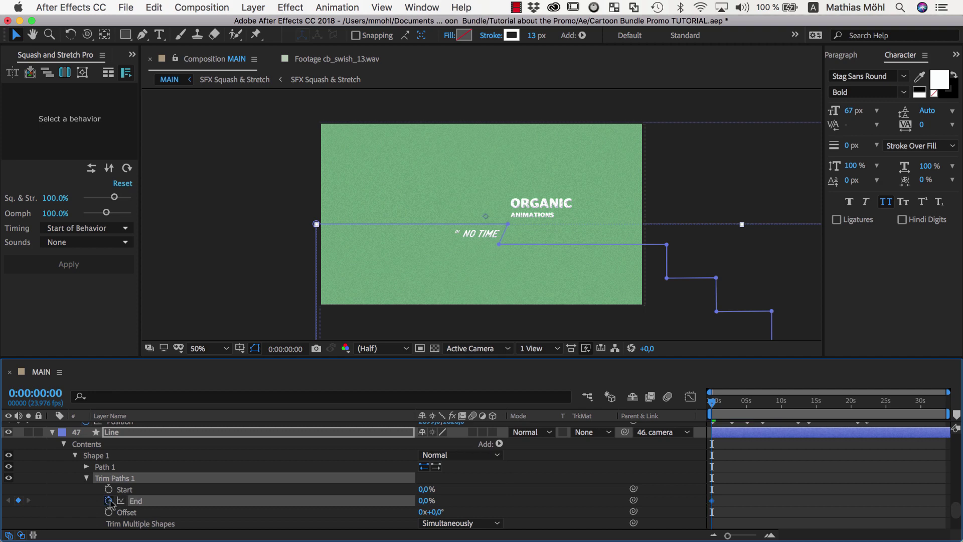
pyautogui.moveTo(727, 411); pyautogui.dragTo(732, 407)
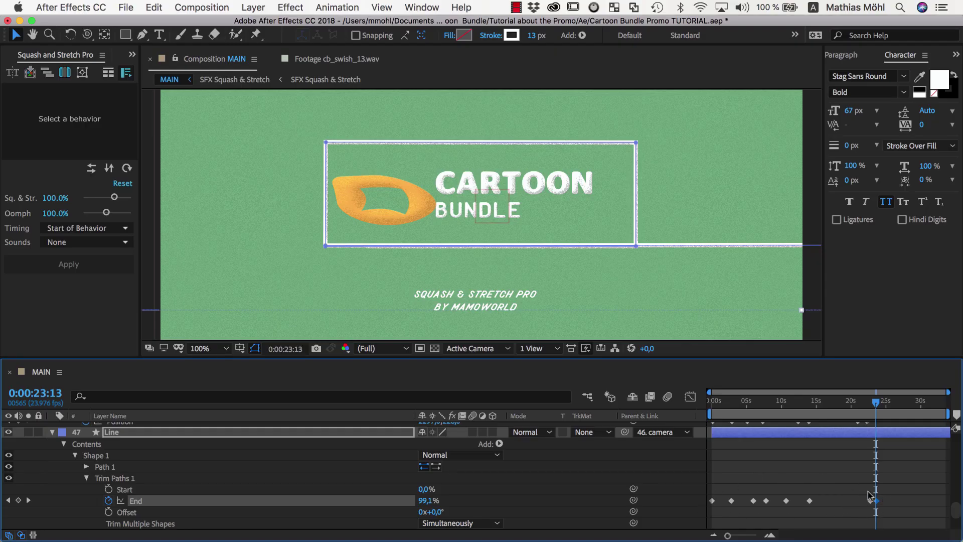
pyautogui.click(109, 489)
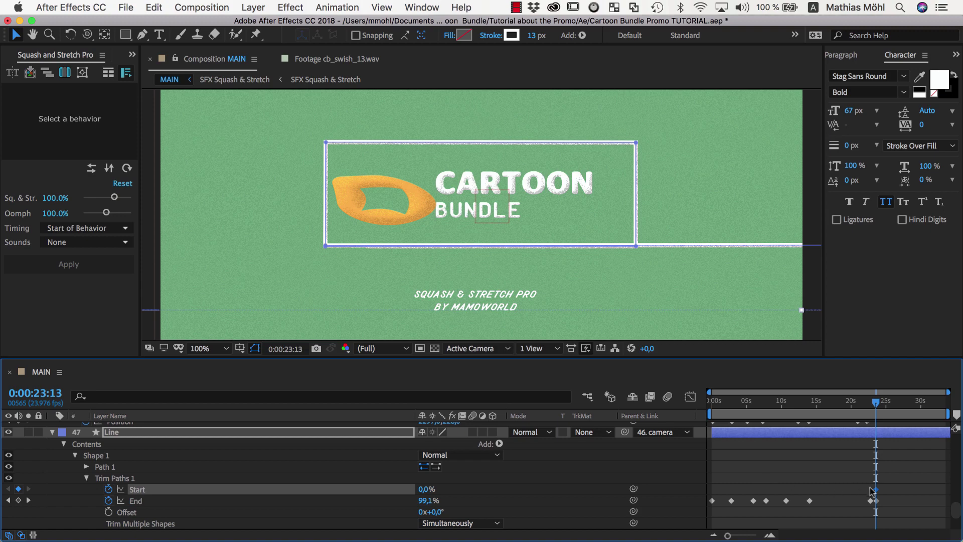